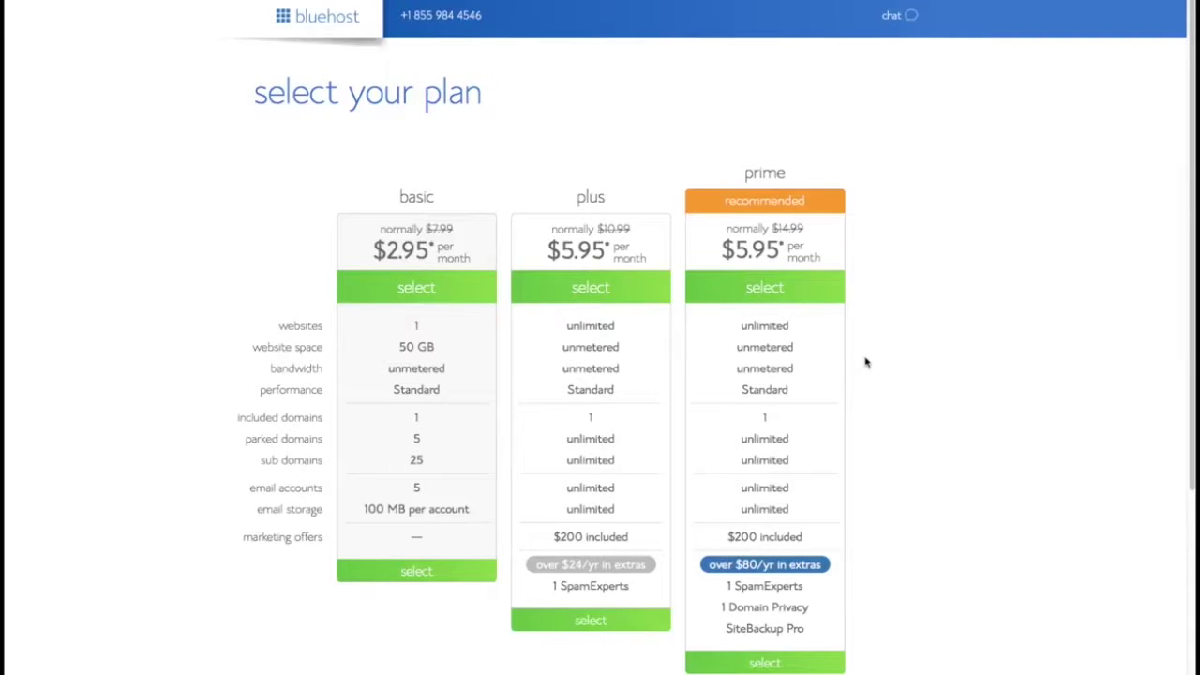
Pick the recommended prime plan from Bluehost's hosting plan list
scroll(806, 402, down, 1)
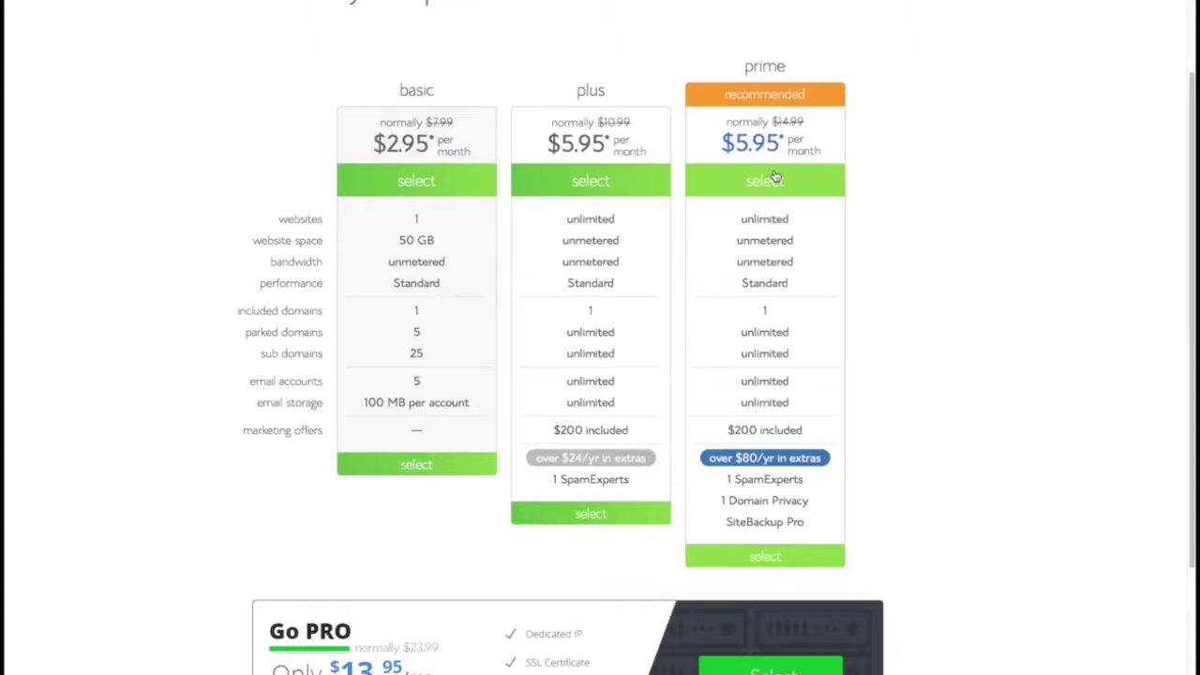
click(820, 189)
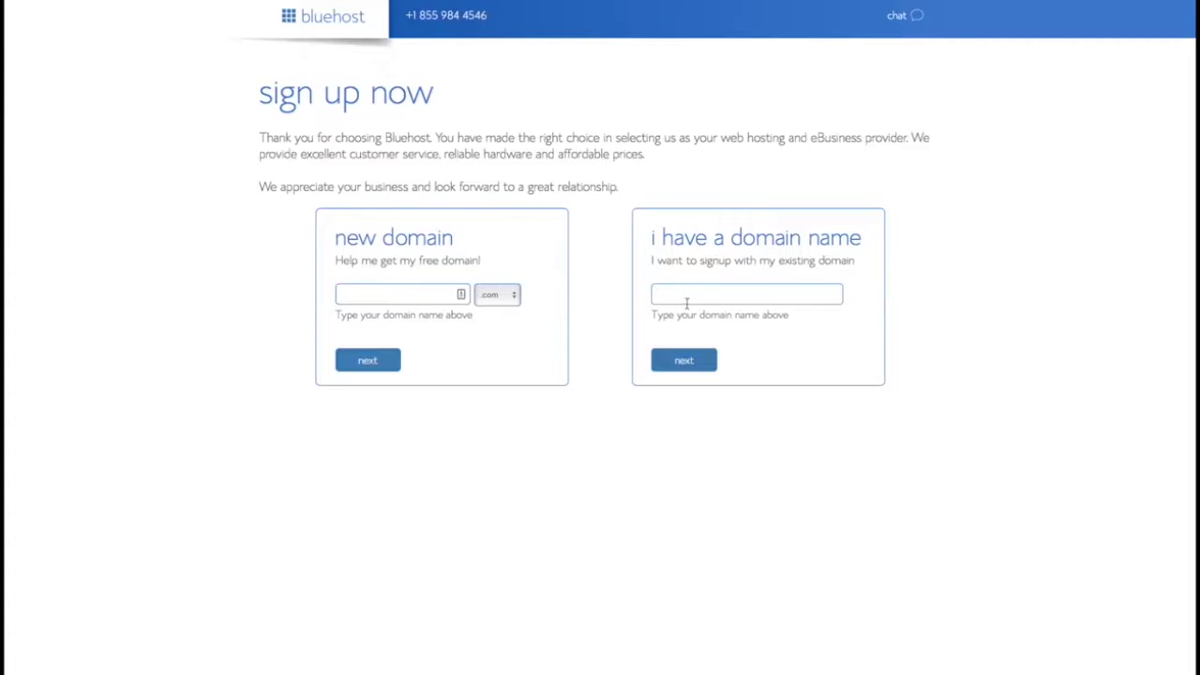
Request surftownshop.com as the new free domain and continue
click(428, 302)
text(surftownshop)
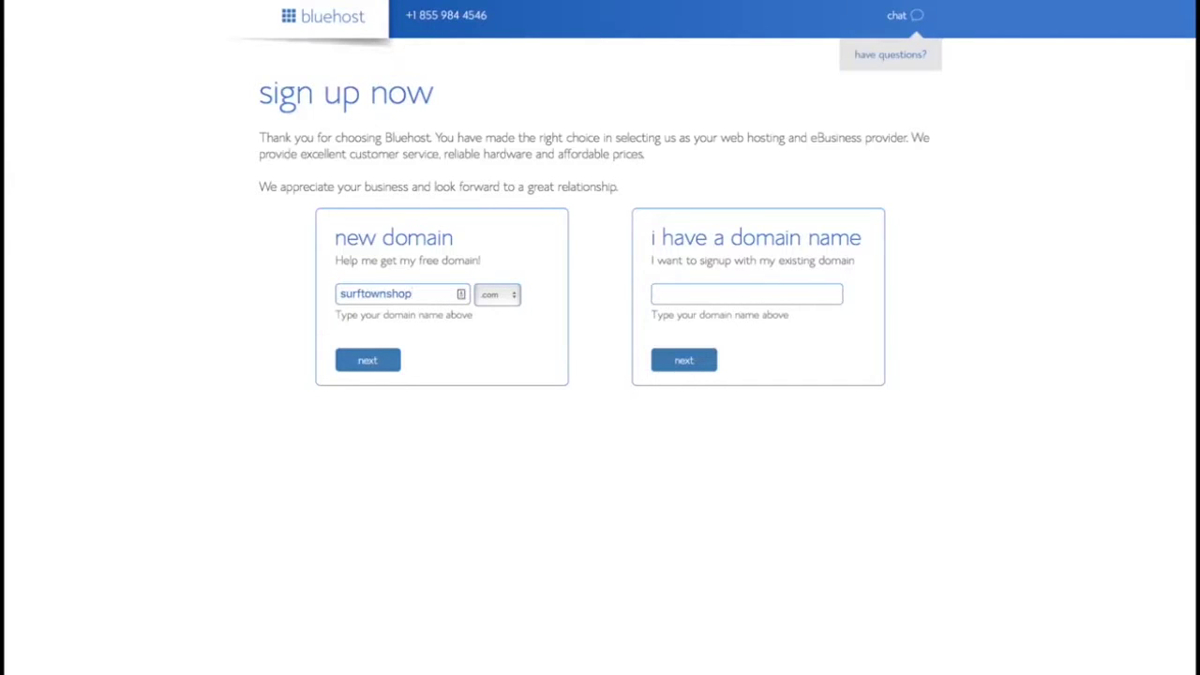
click(369, 361)
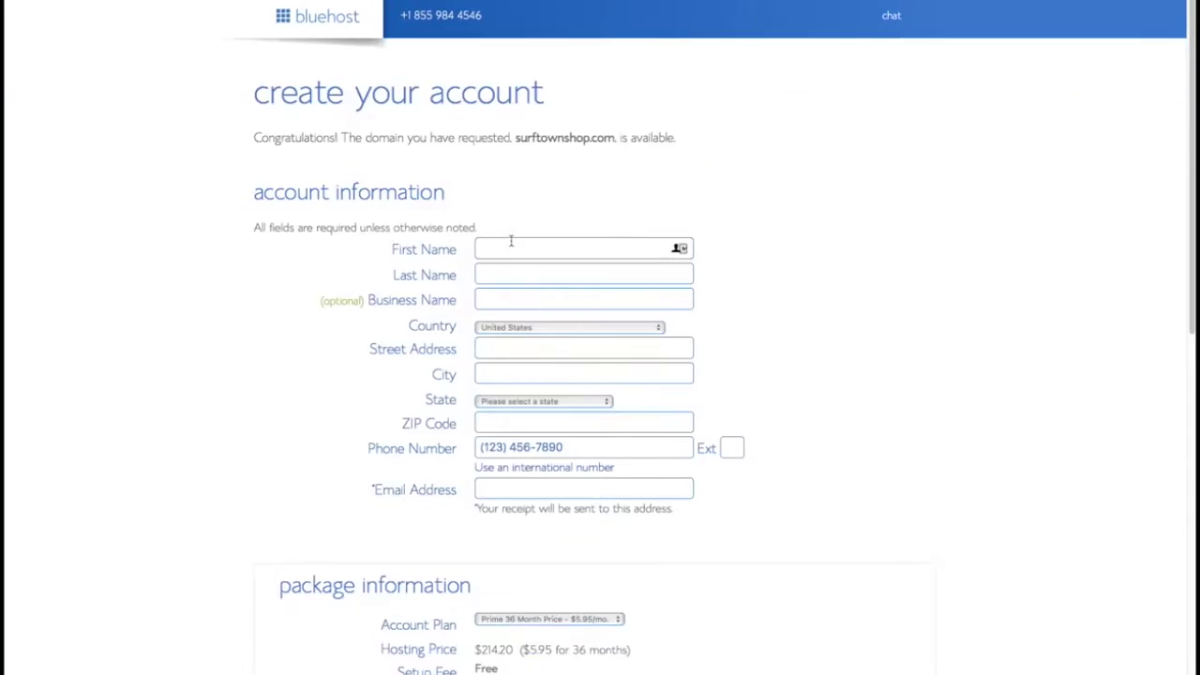
Fill in the account holder's first name, last name and e-mail address
key(Tab)
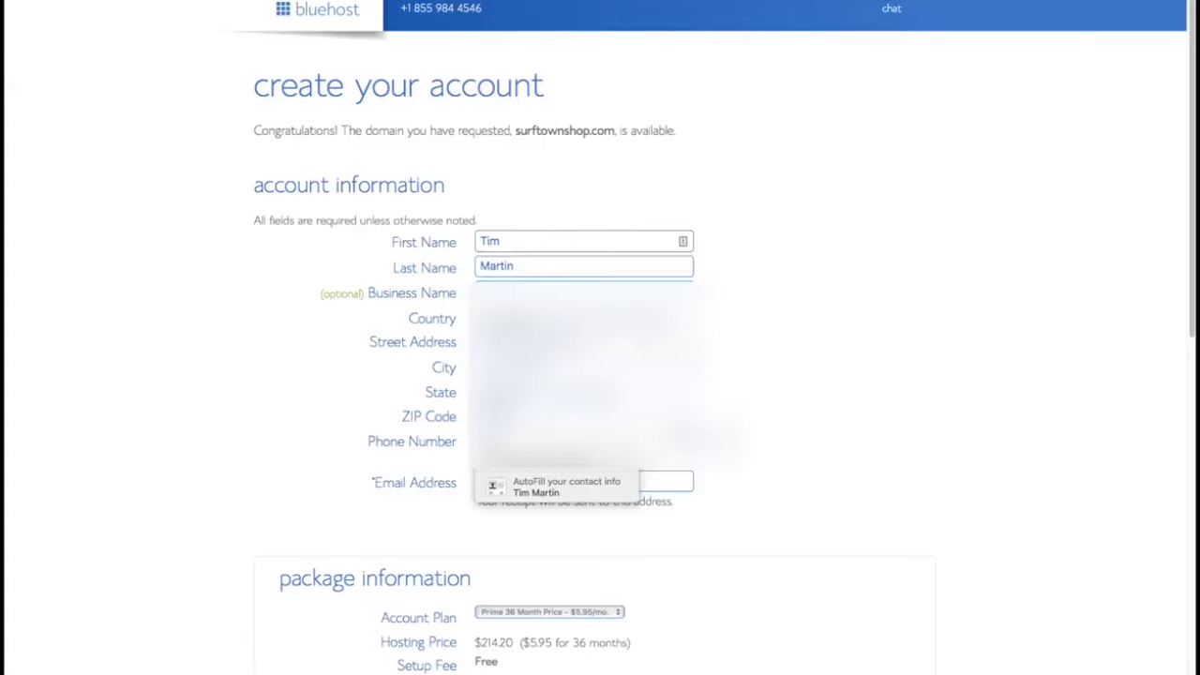
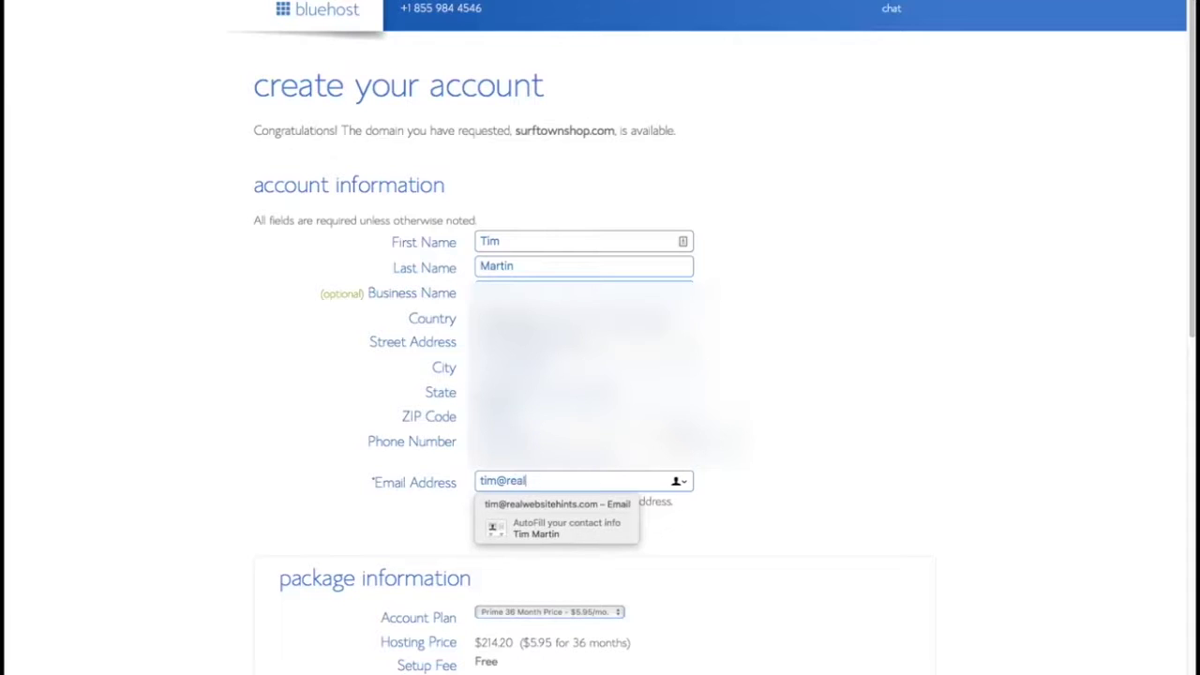
Change the account plan to Prime 12 Month and begin entering card details
scroll(819, 528, down, 5)
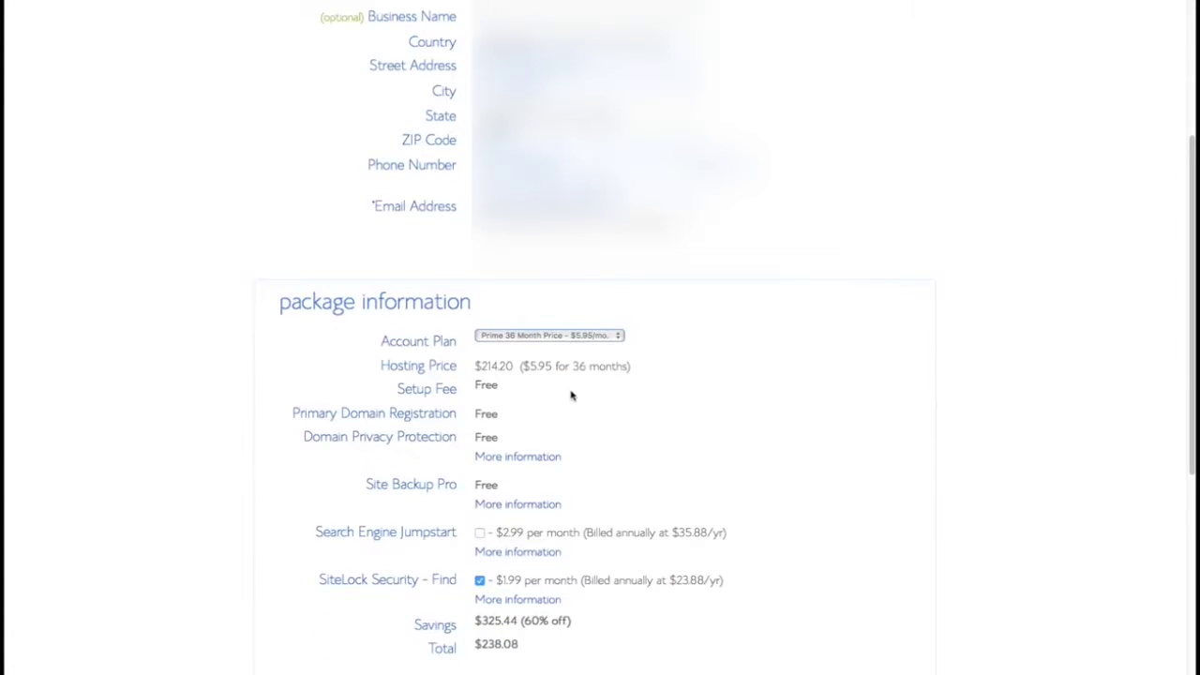
click(618, 337)
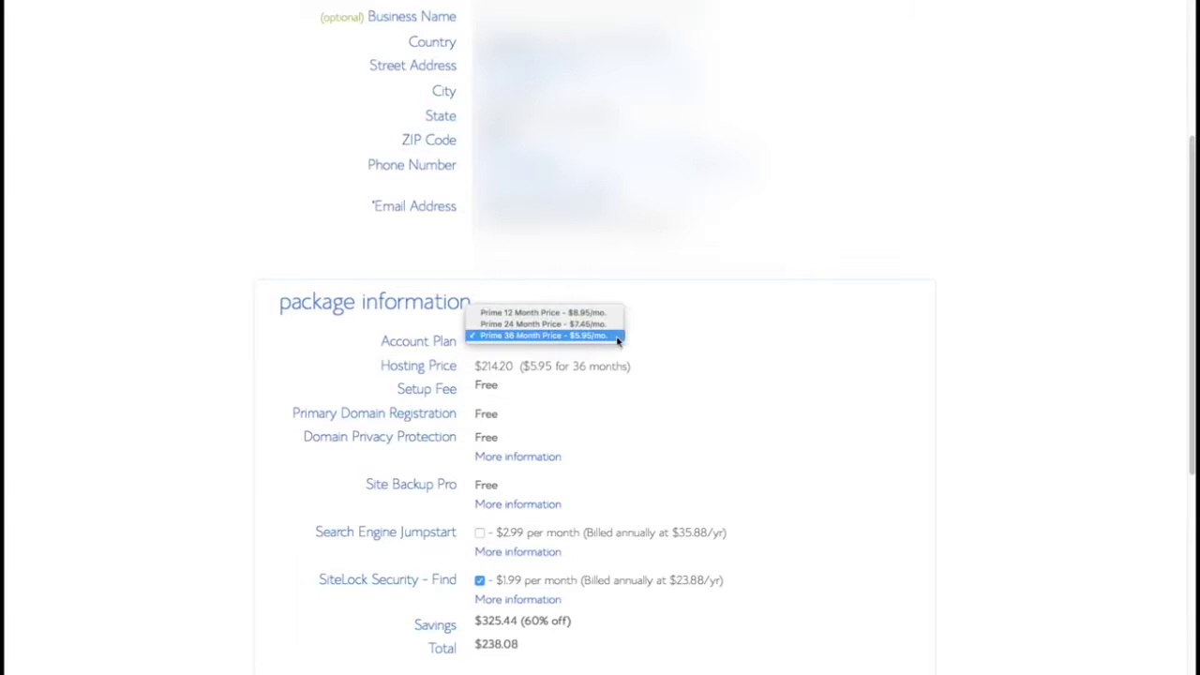
click(544, 312)
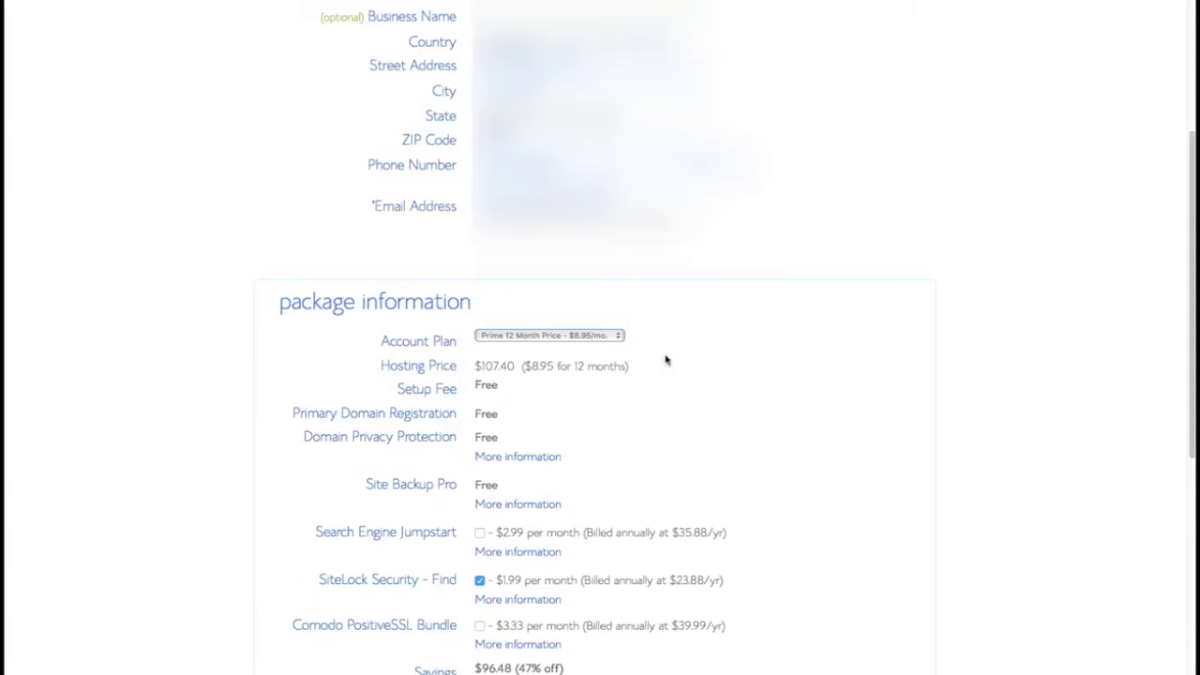
scroll(697, 373, down, 3)
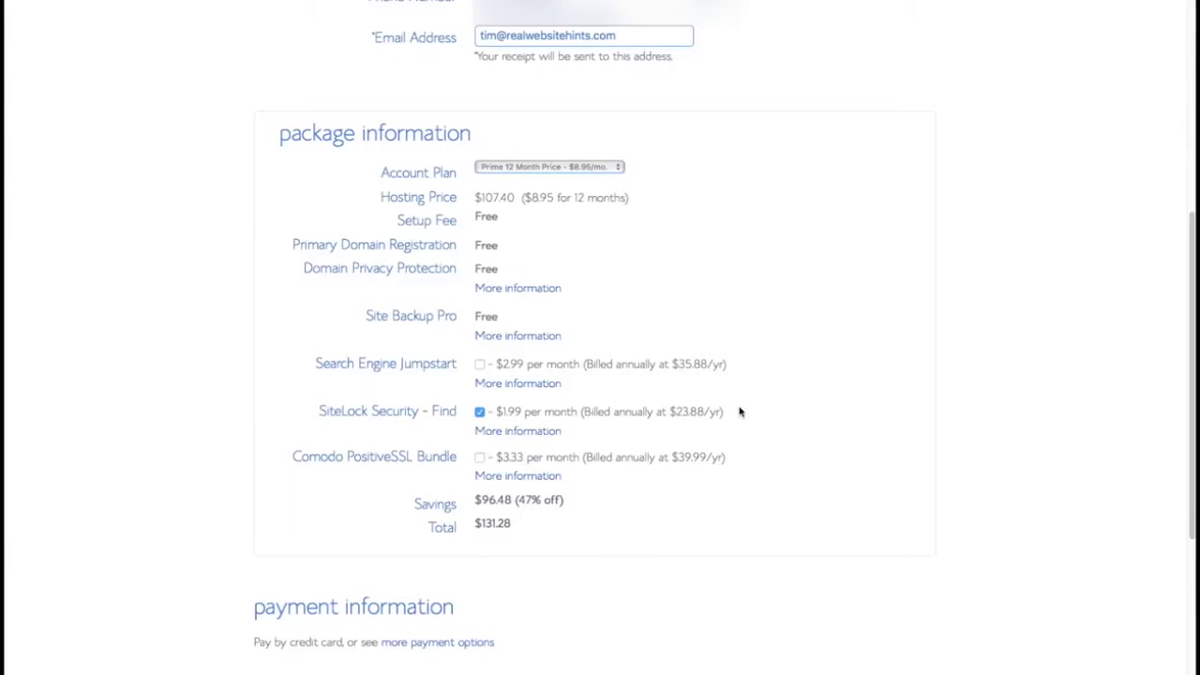
scroll(744, 418, down, 4)
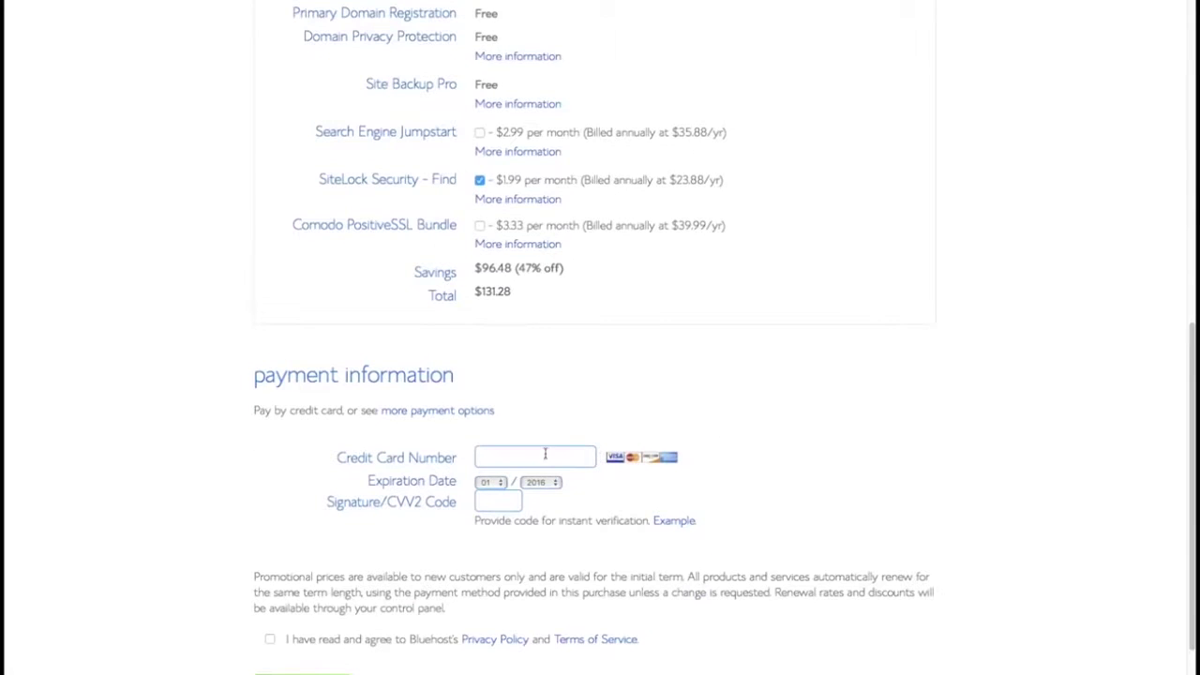
click(547, 457)
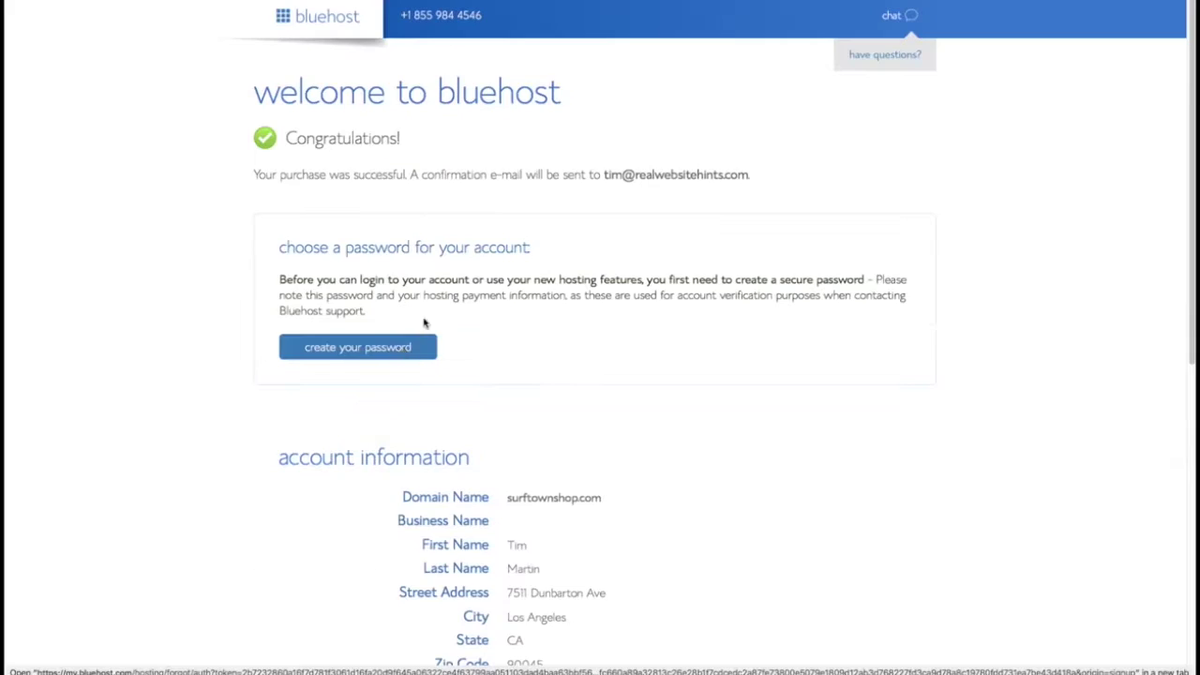
Fill both password fields with a LastPass-generated secure password
scroll(611, 315, down, 1)
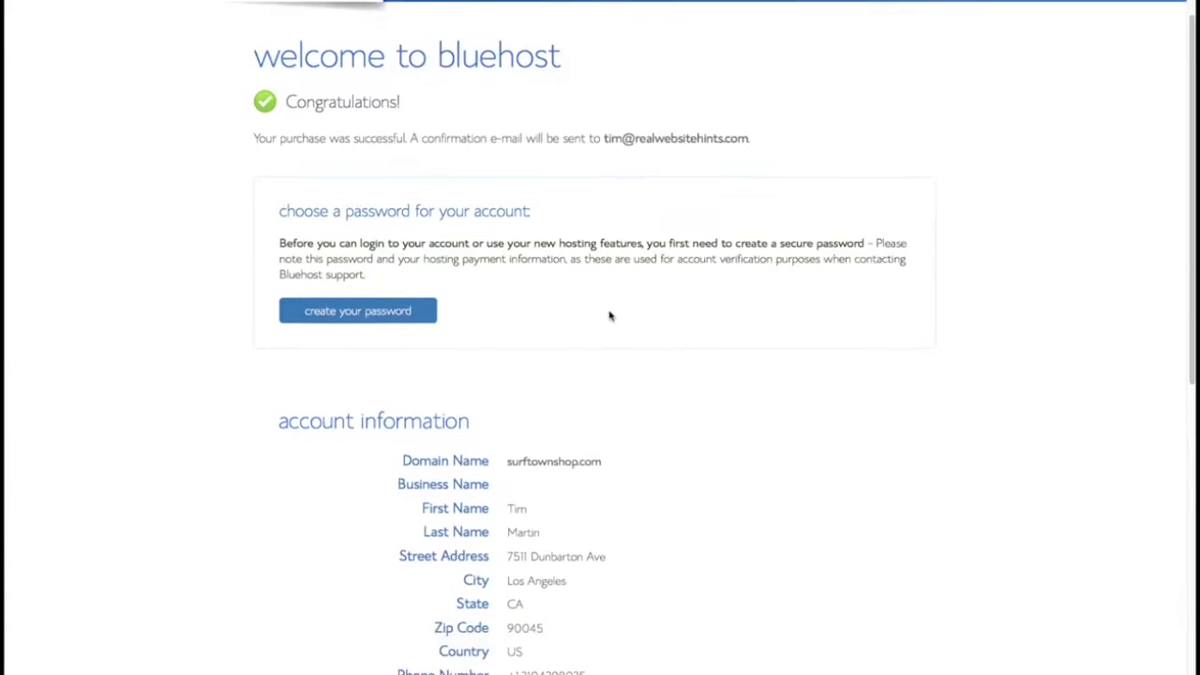
click(389, 302)
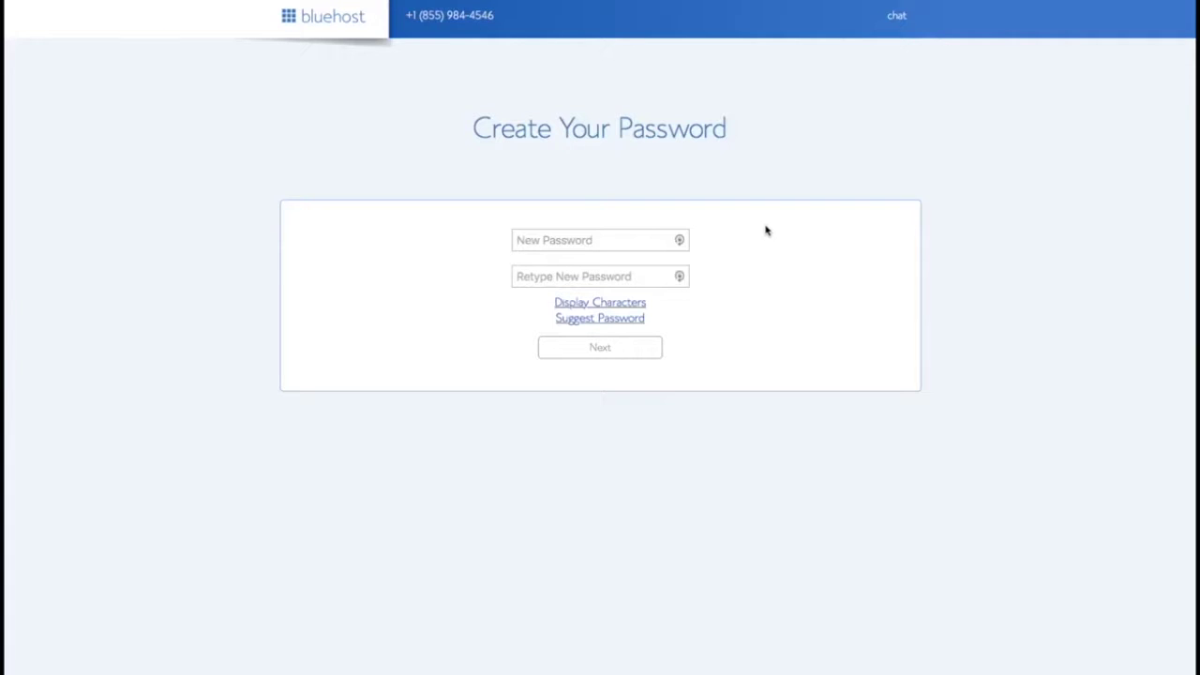
click(681, 240)
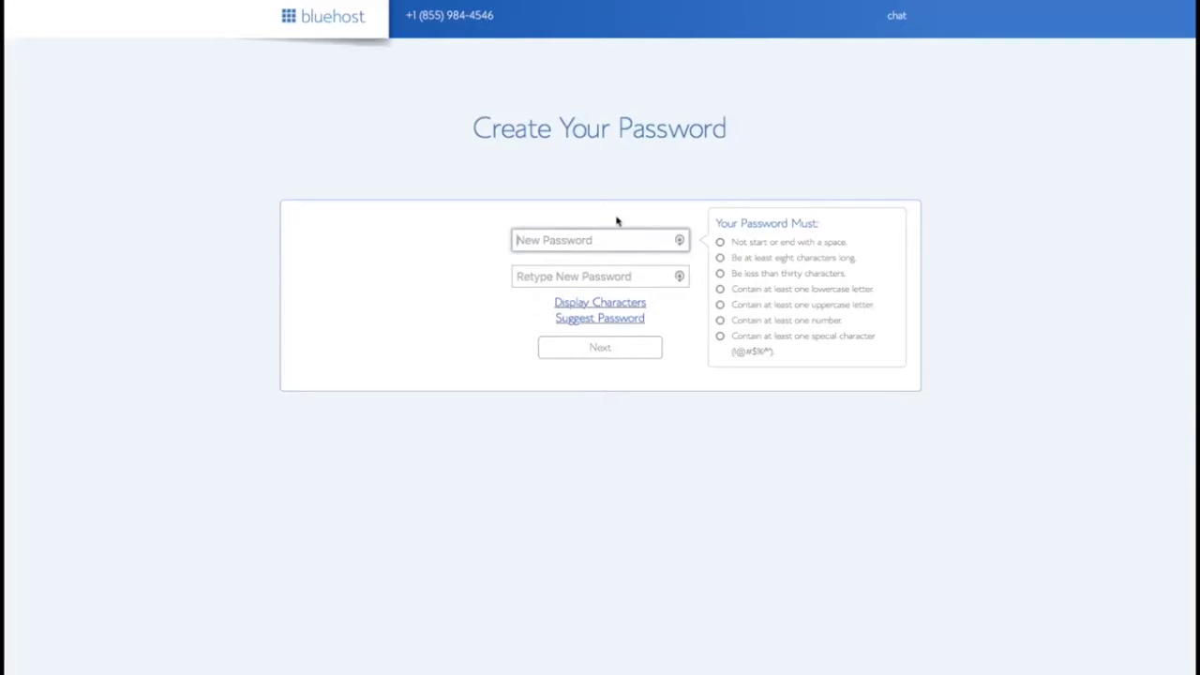
click(391, 2)
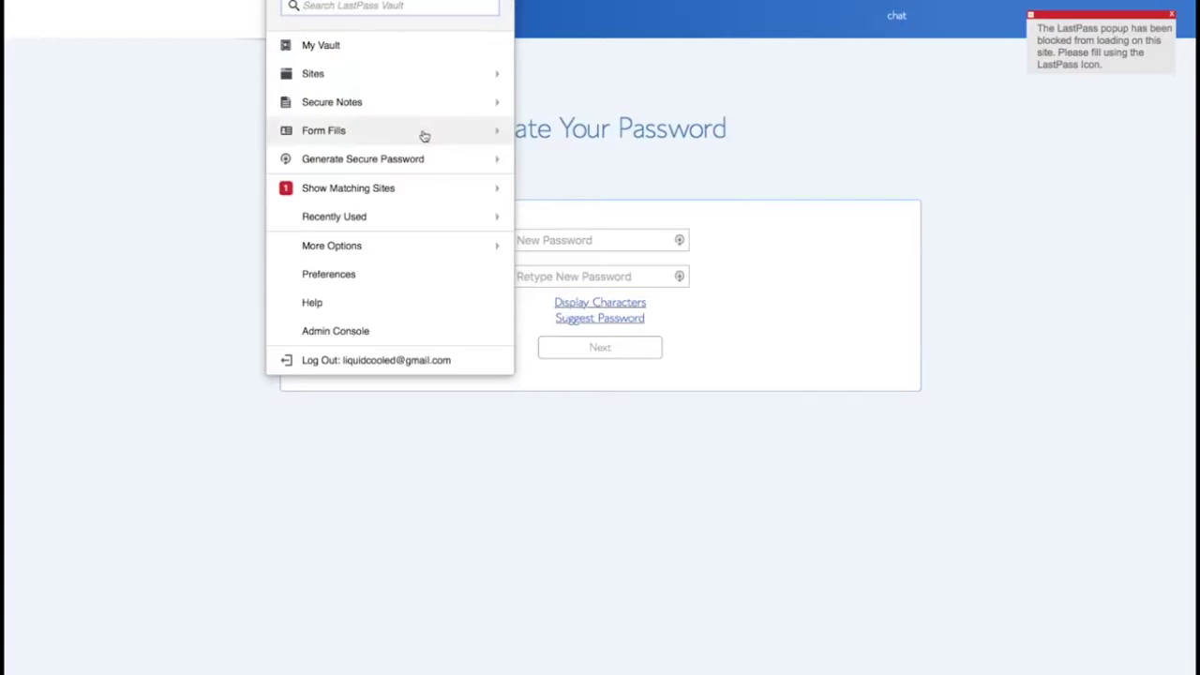
click(570, 239)
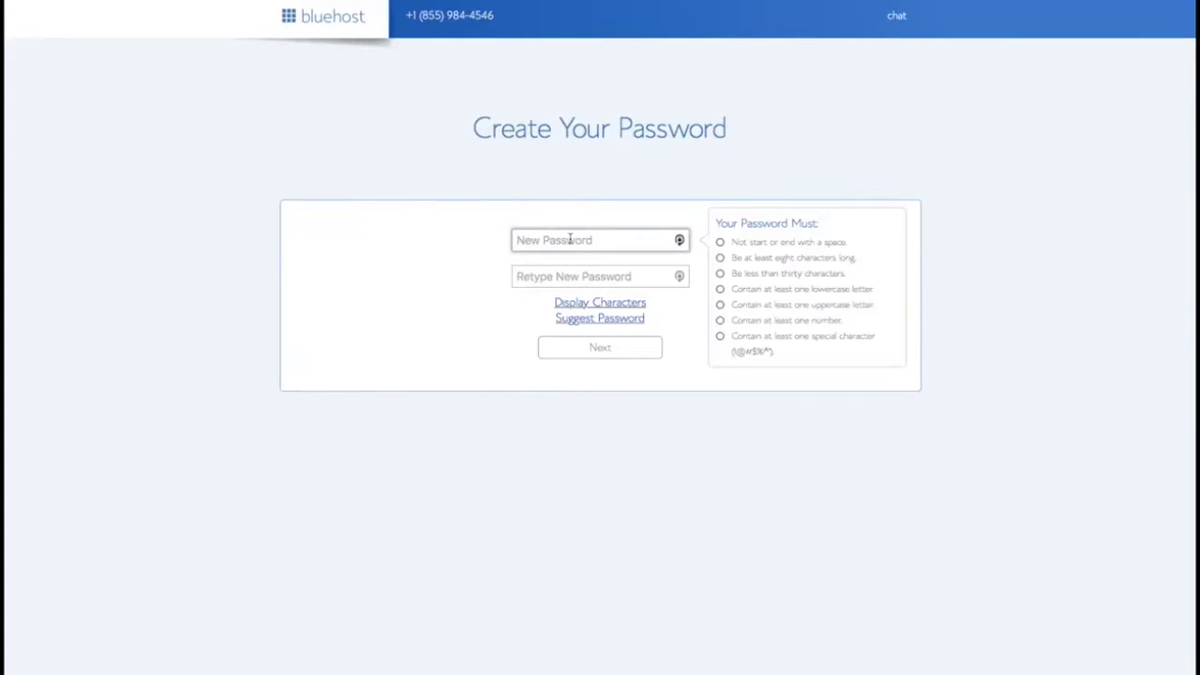
key(super+v)
click(572, 276)
key(super+v)
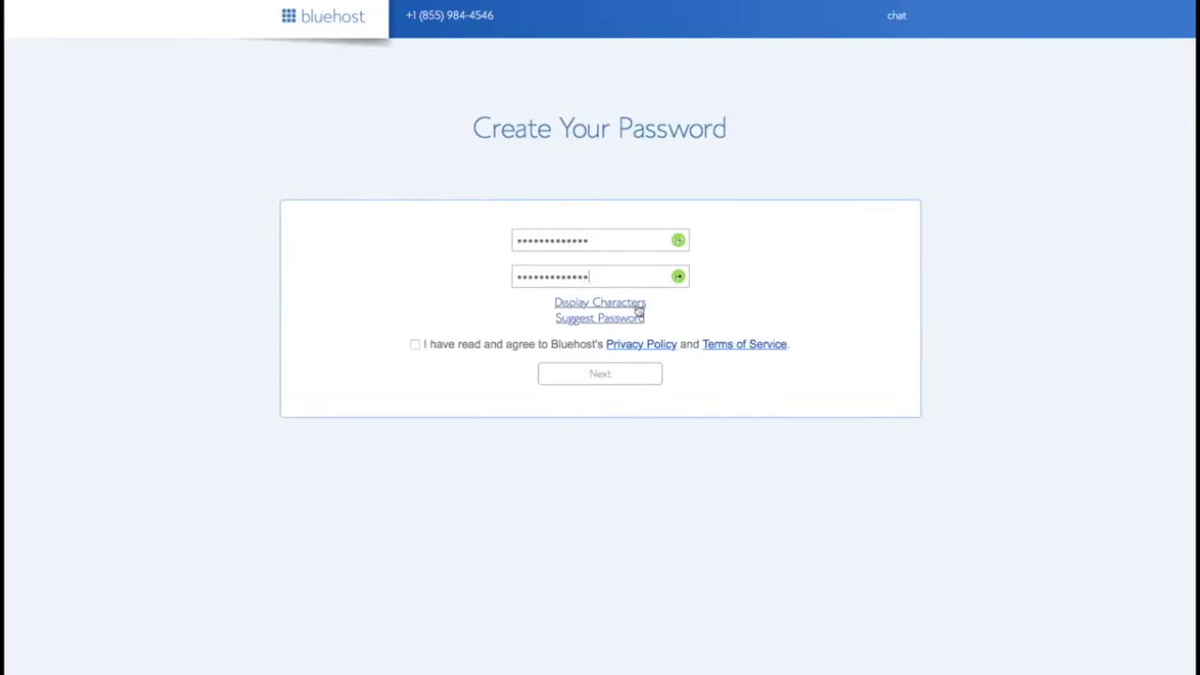
Accept the privacy policy and terms, submit the password, and log in
click(689, 344)
click(600, 375)
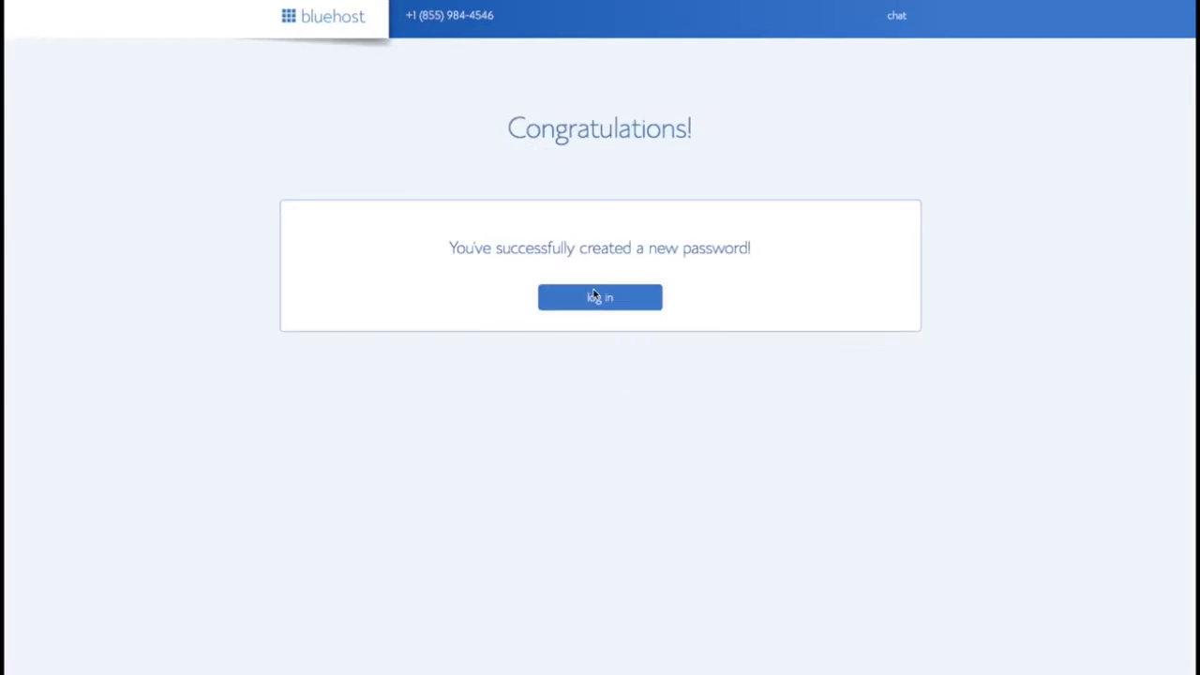
click(597, 296)
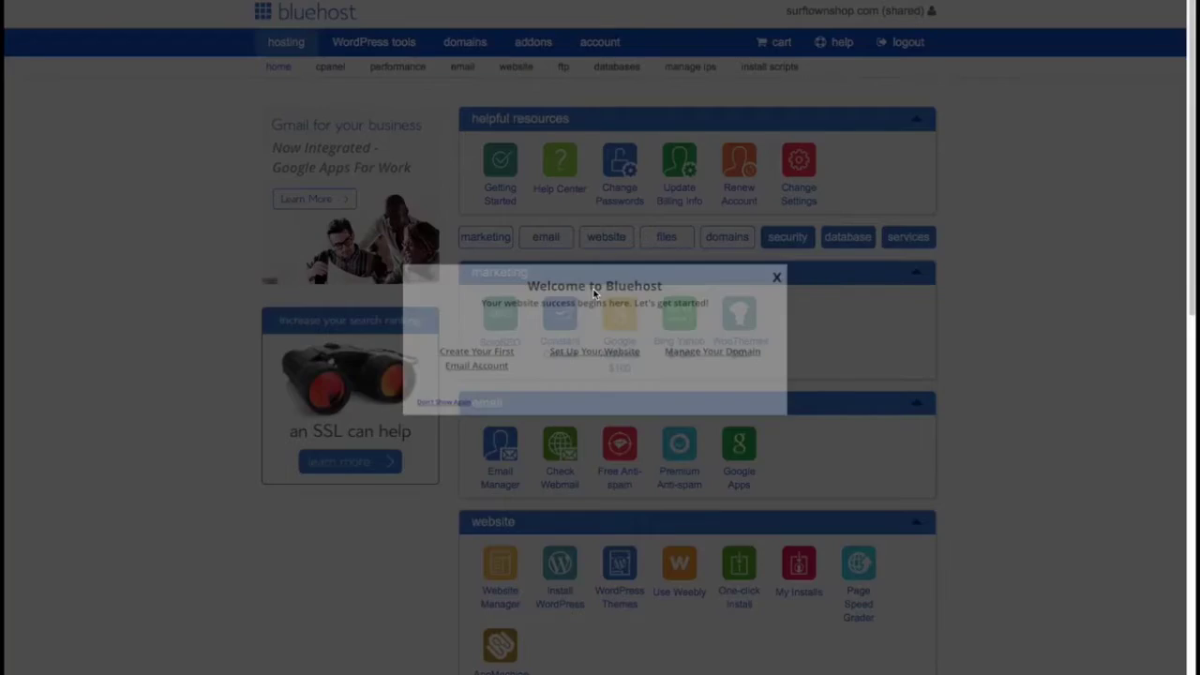
Close the Welcome modal and launch Install WordPress from the website section
click(776, 279)
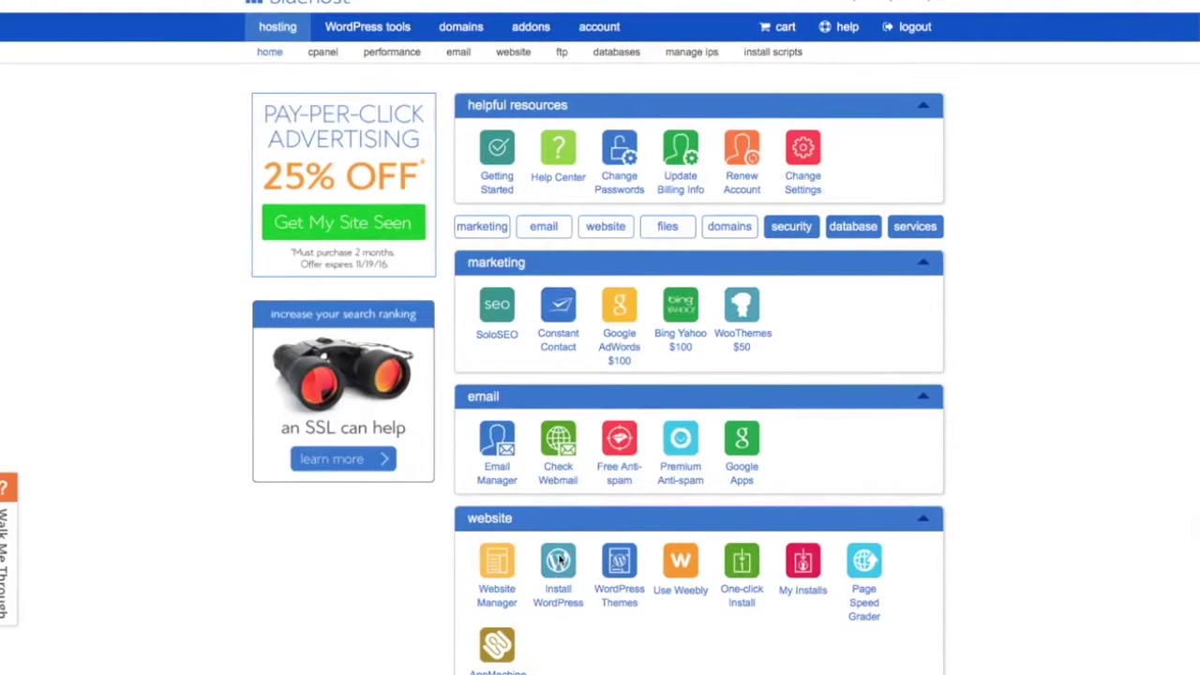
click(559, 561)
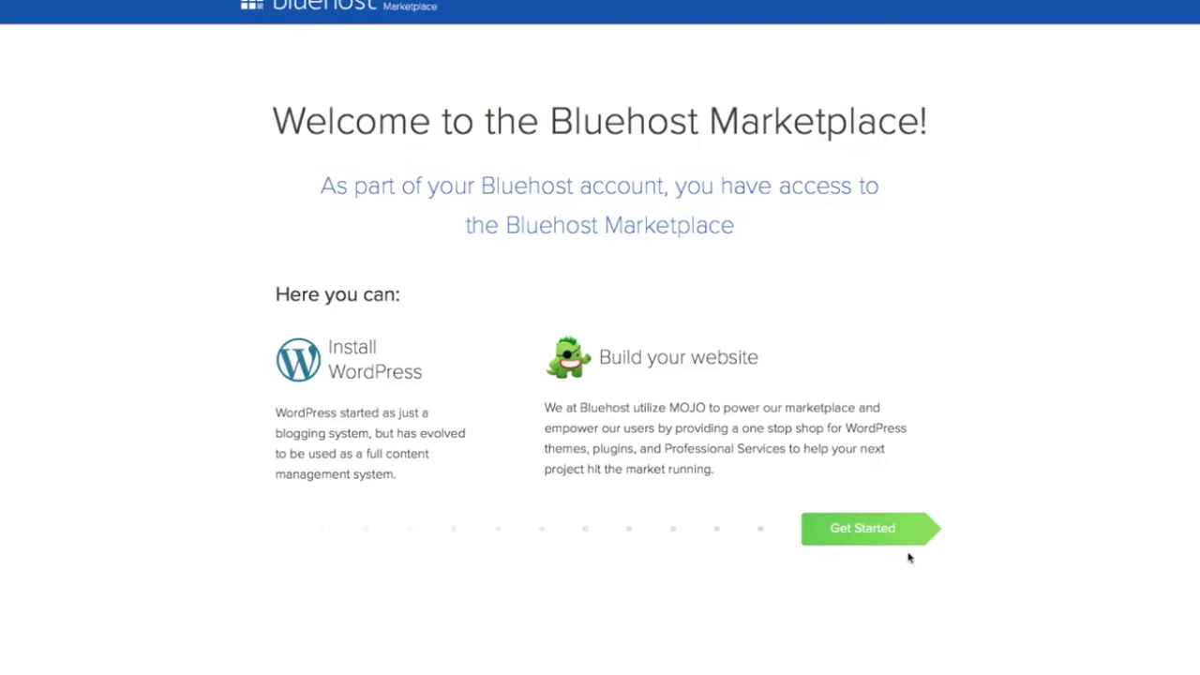
Start the WordPress install with OptinMonster and Constant Contact plugins unchecked
click(867, 530)
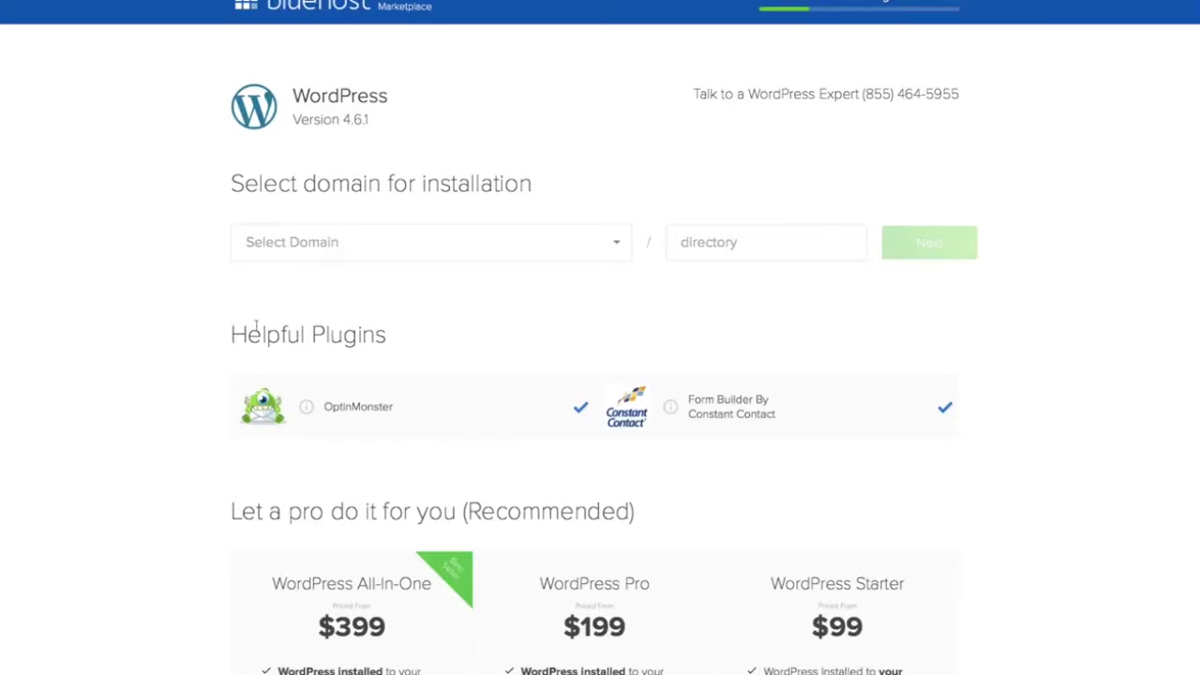
click(580, 406)
click(943, 407)
click(618, 246)
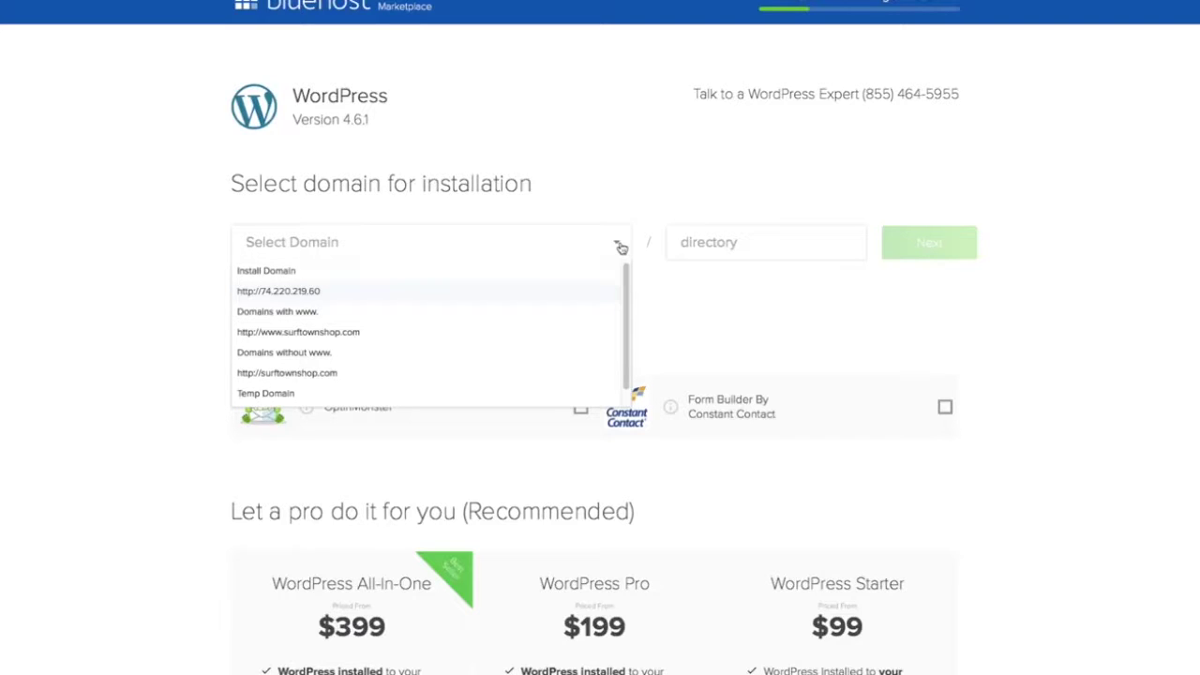
click(382, 340)
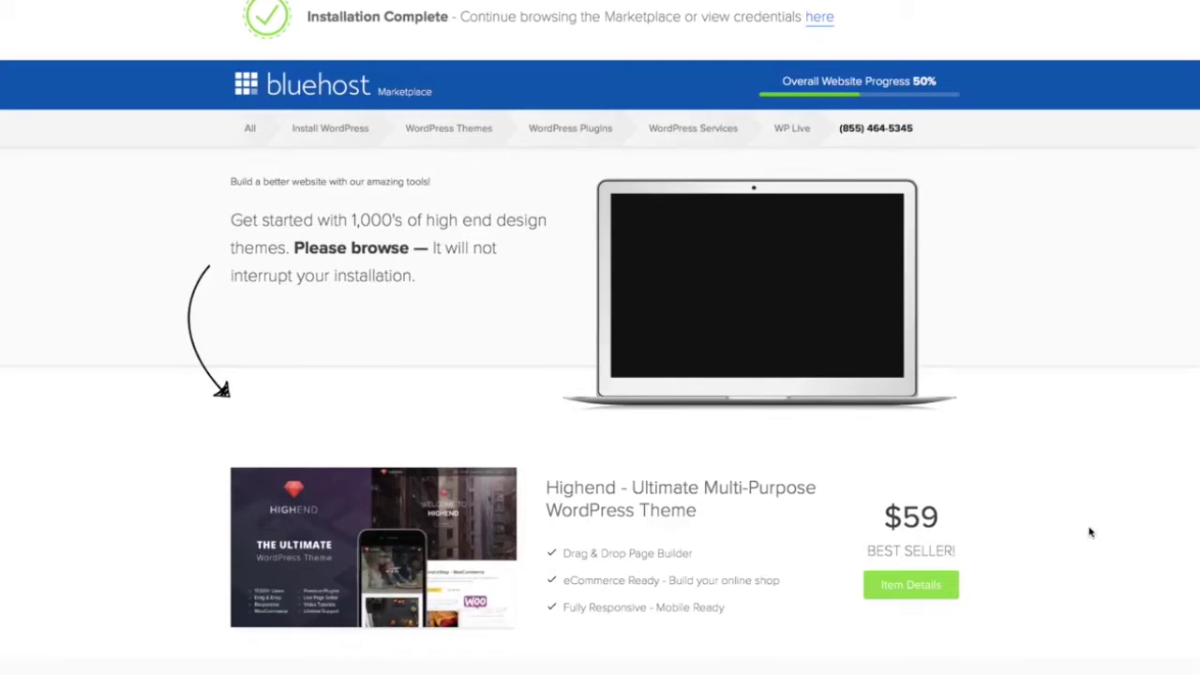
View the installation credentials and follow the site's wp-admin URL
scroll(1087, 528, down, 5)
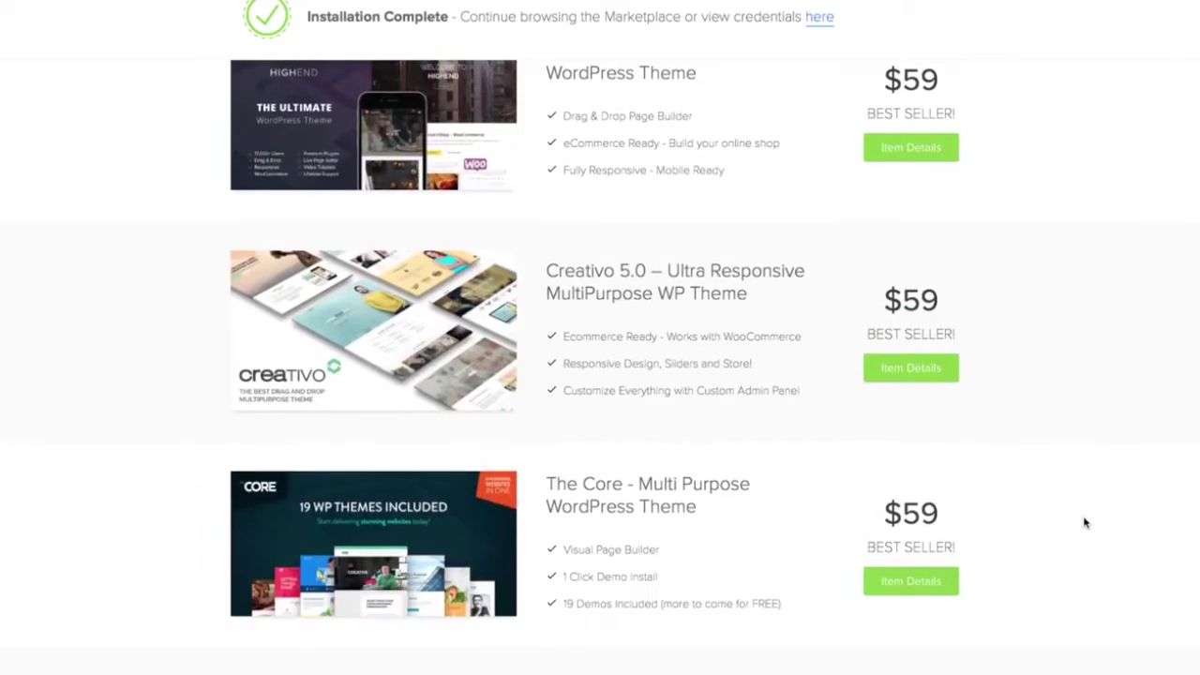
scroll(1085, 522, down, 2)
scroll(1084, 521, up, 7)
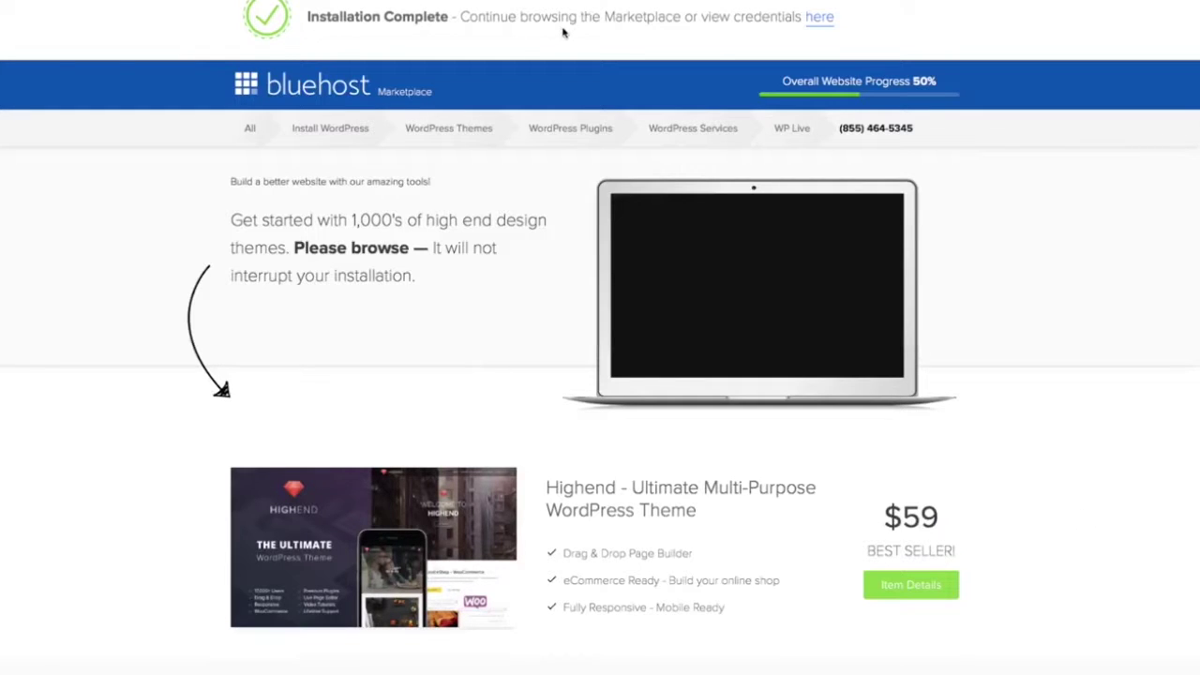
click(822, 19)
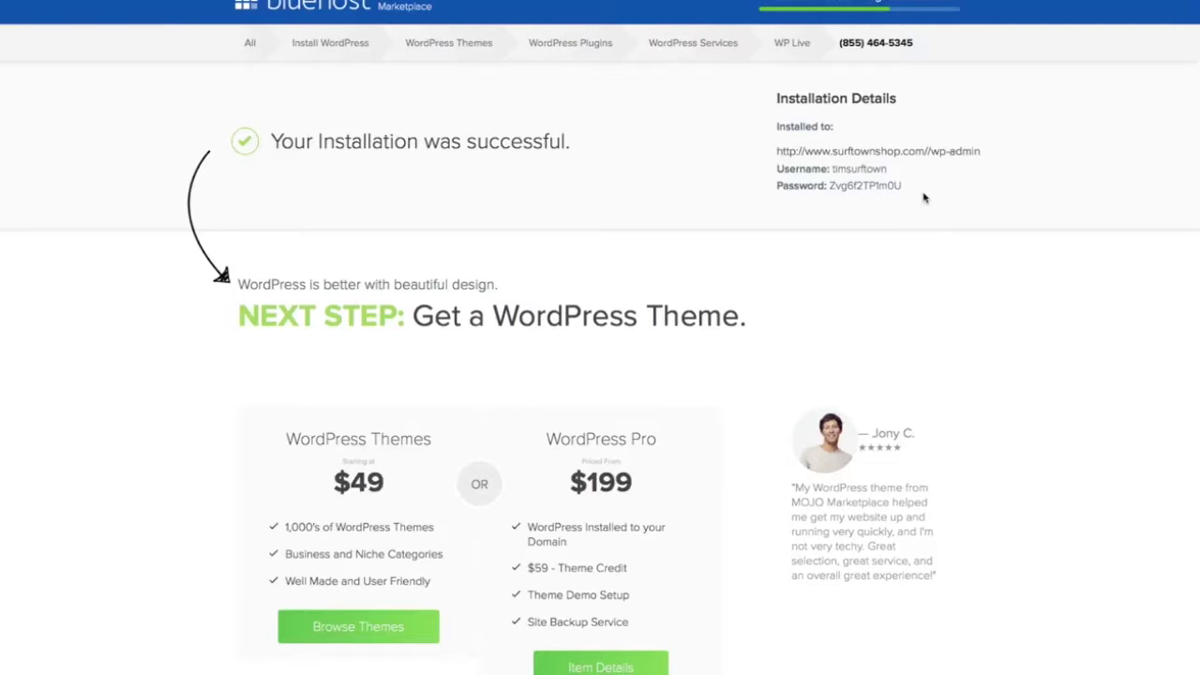
click(922, 153)
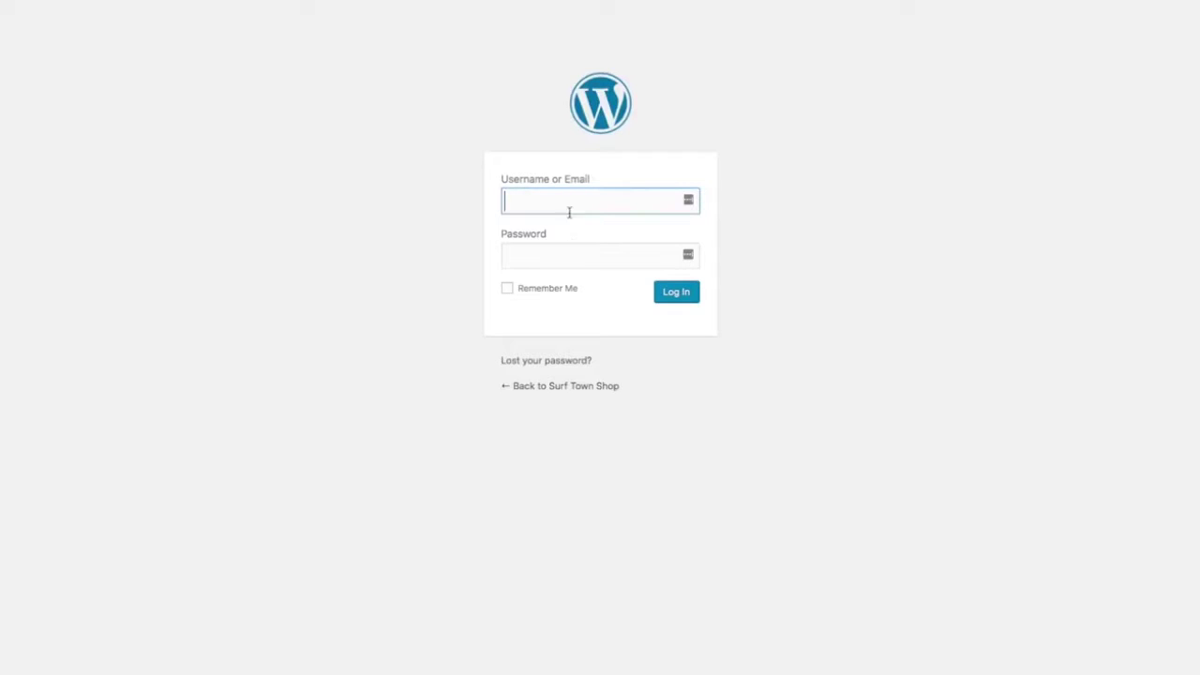
Log in to WordPress with the installation's admin username and password
text(timsurftown)
key(Tab)
text(••••••••••••)
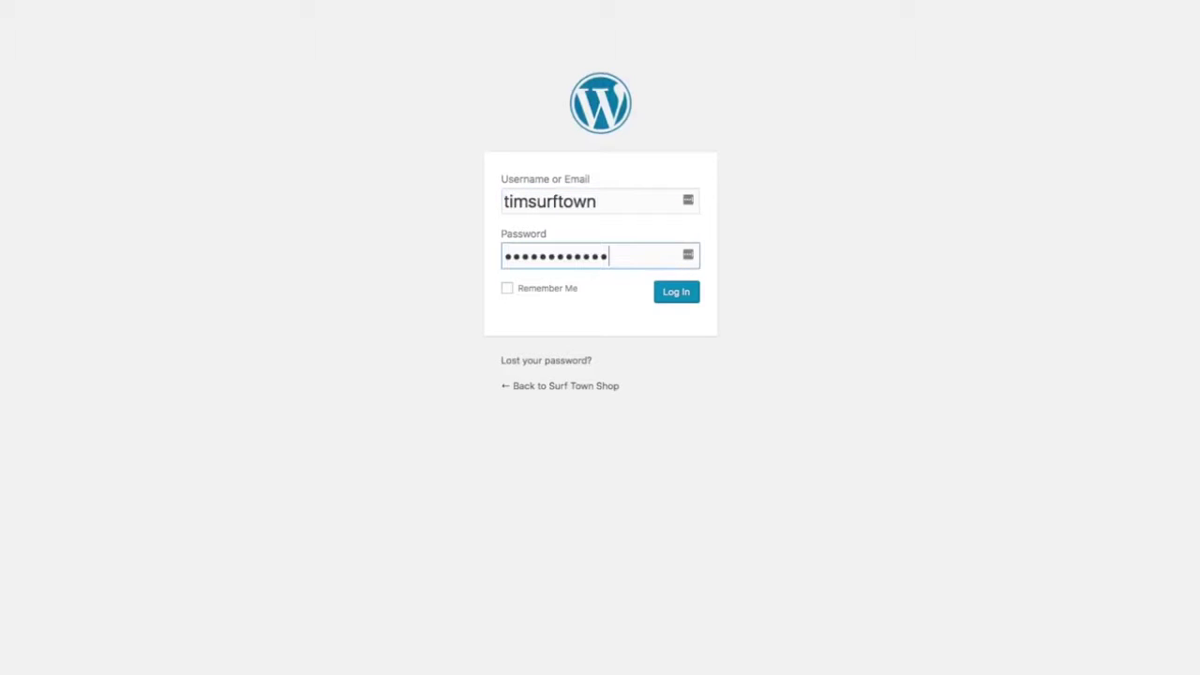
click(687, 300)
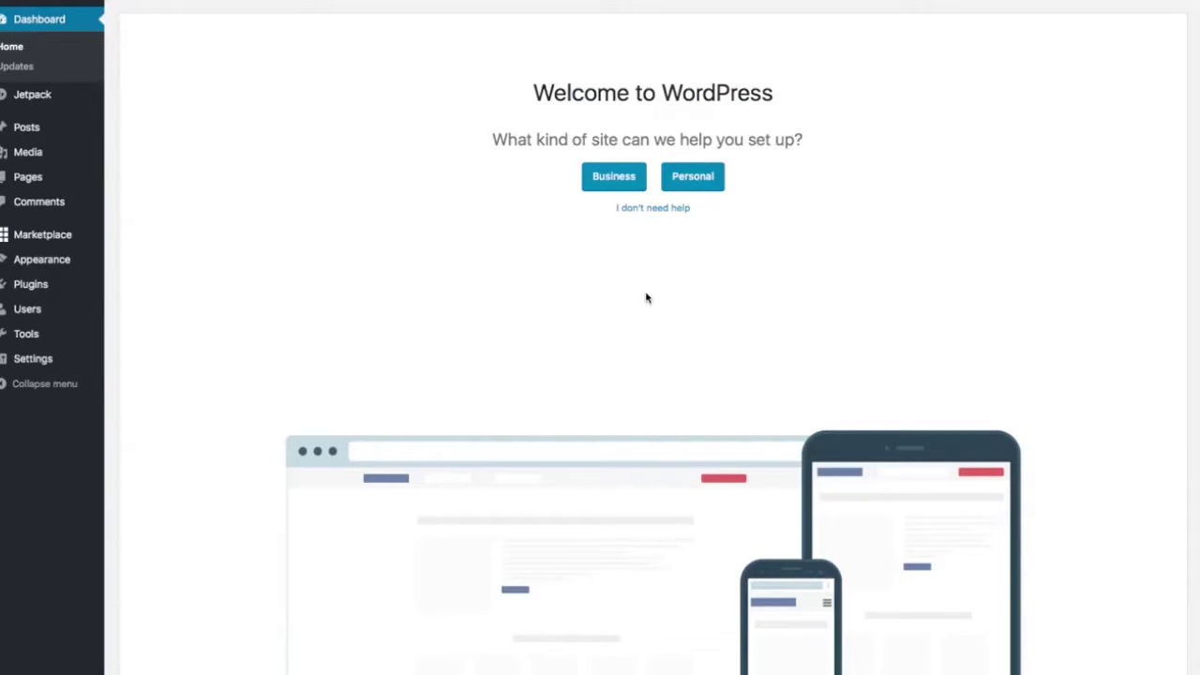
Skip setup help, close the WP Live banner, and go to Plugins > Installed Plugins
click(656, 209)
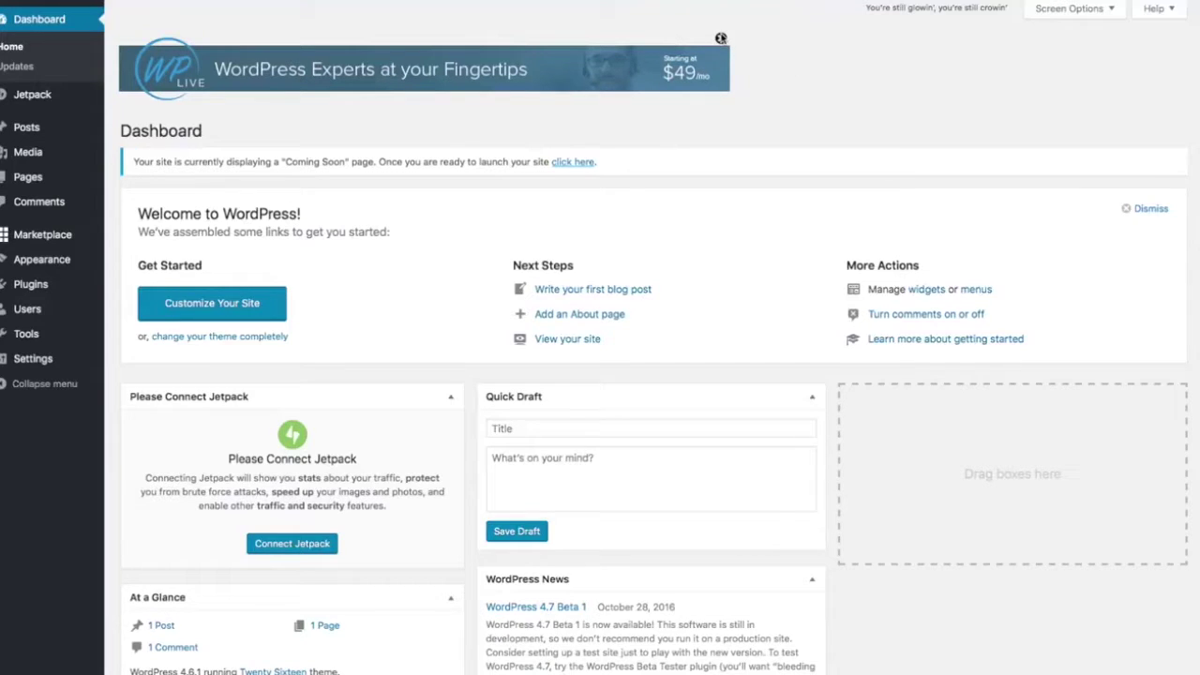
click(720, 39)
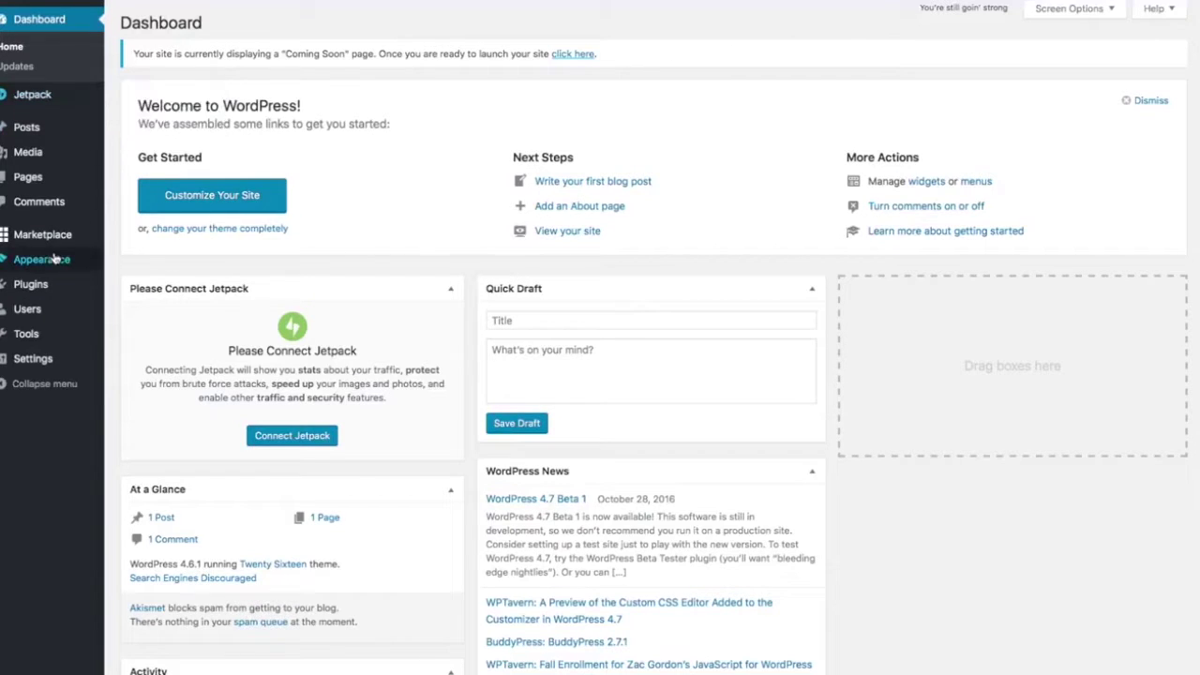
mouse_move(38, 241)
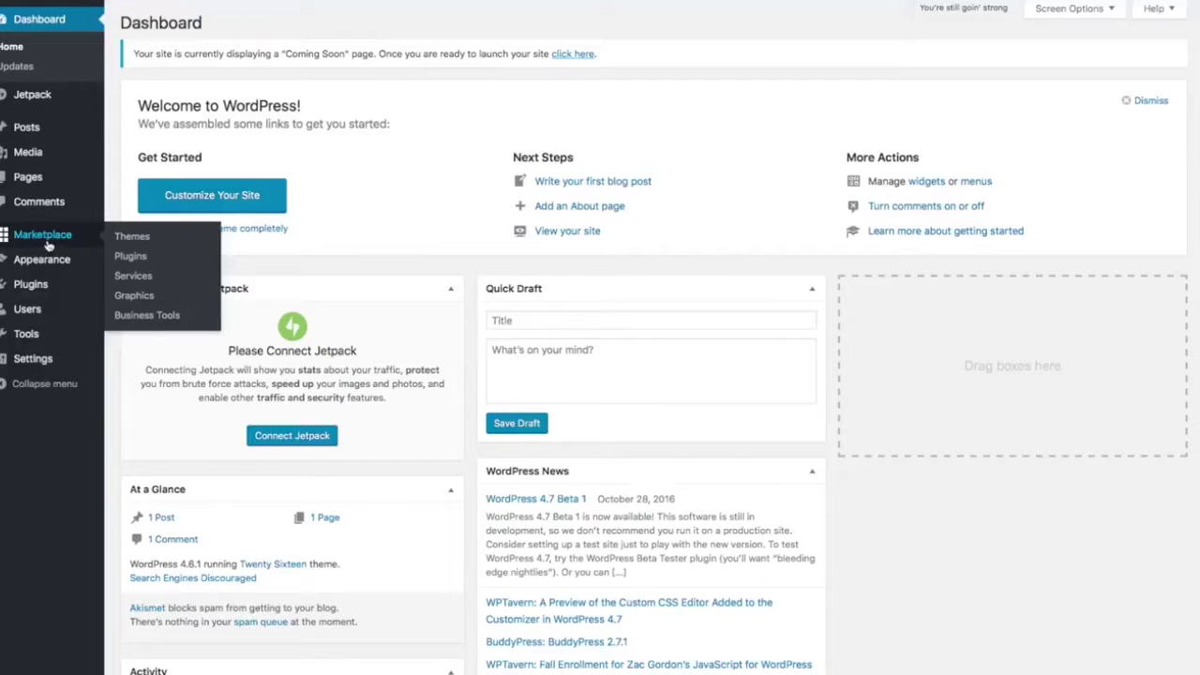
mouse_move(61, 283)
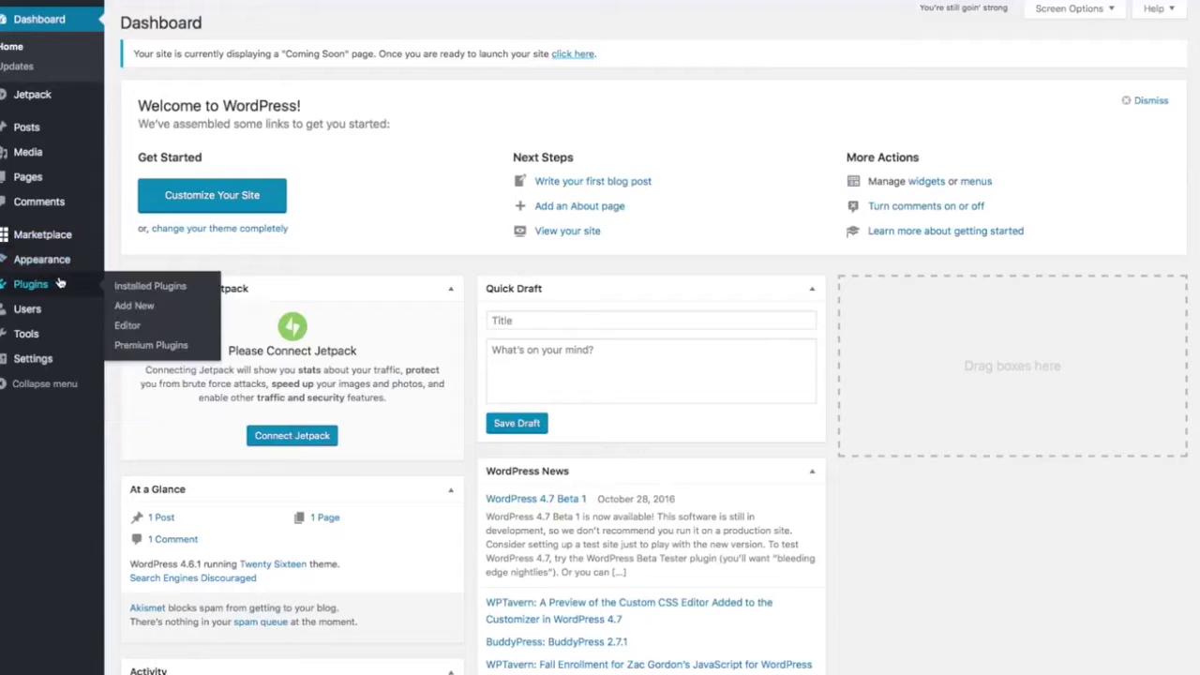
click(136, 286)
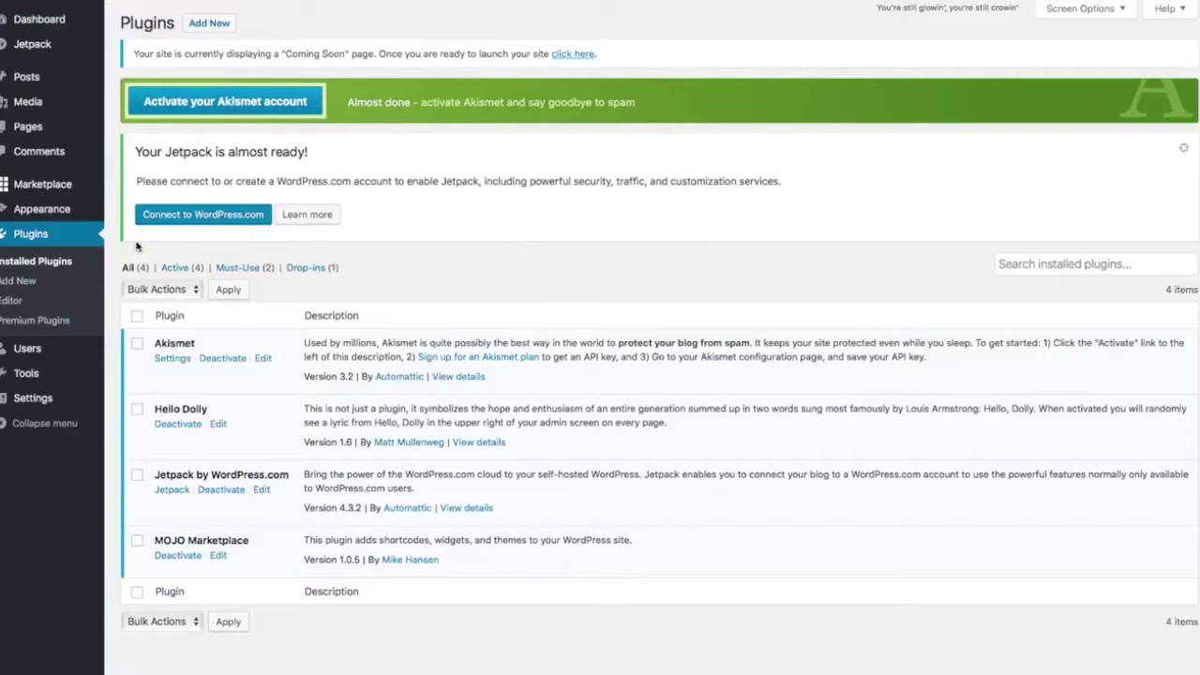
Tick the Hello Dolly and MOJO Marketplace checkboxes in the Plugins list
click(137, 409)
click(137, 542)
click(137, 543)
Bulk-deactivate the selected Hello Dolly and MOJO Marketplace plugins
click(195, 291)
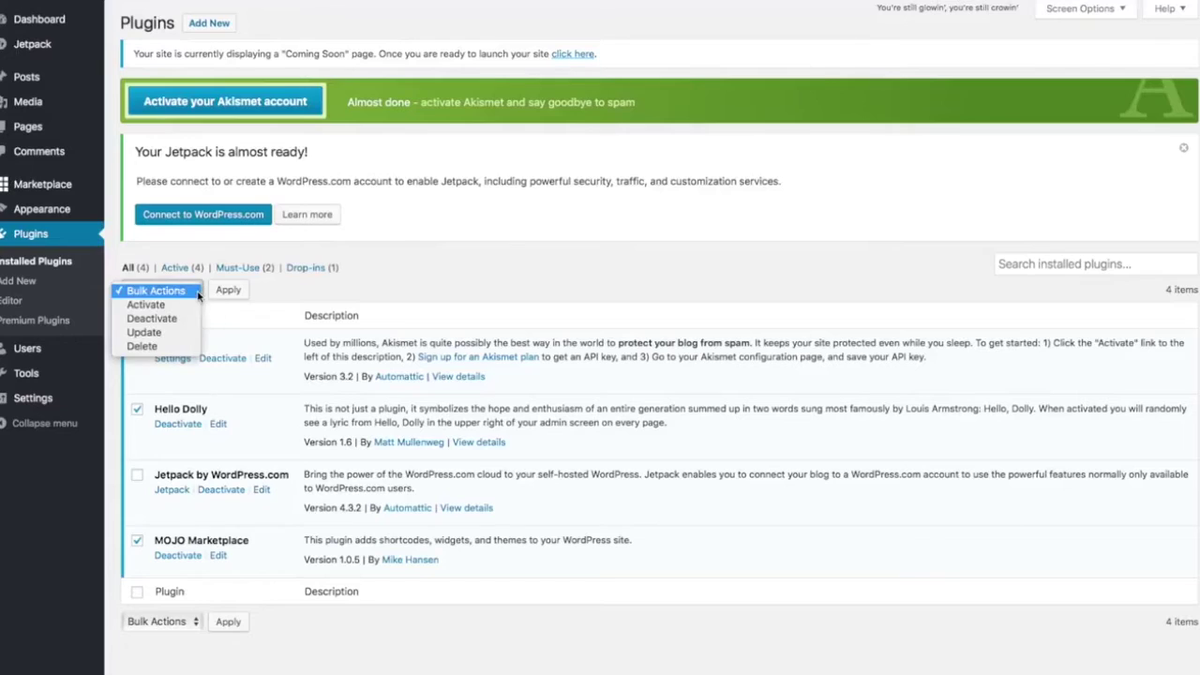
click(183, 318)
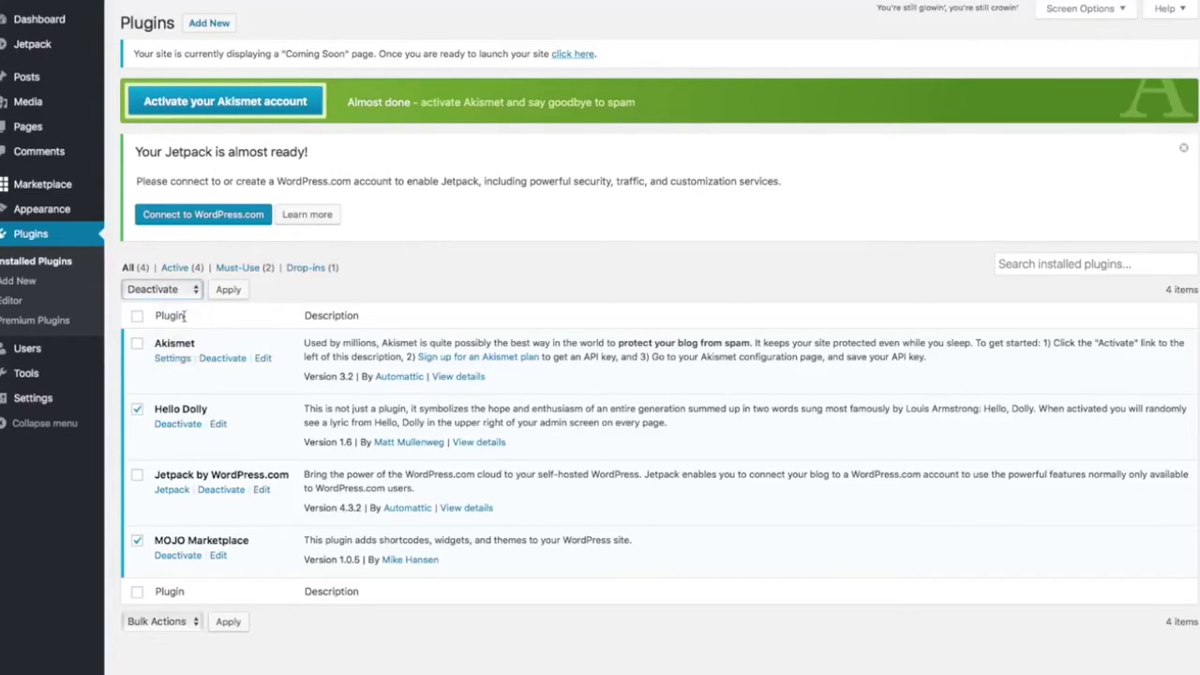
click(240, 290)
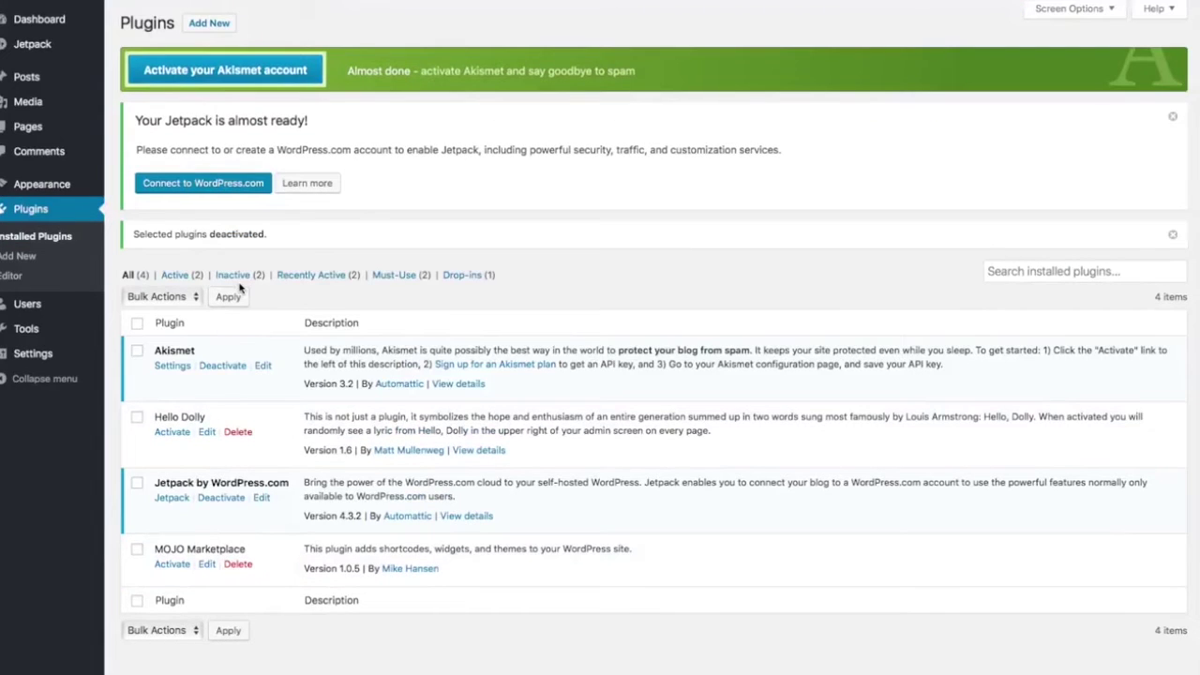
Reselect both plugins and bulk-delete them, confirming removal of their data
click(137, 416)
click(137, 550)
click(191, 298)
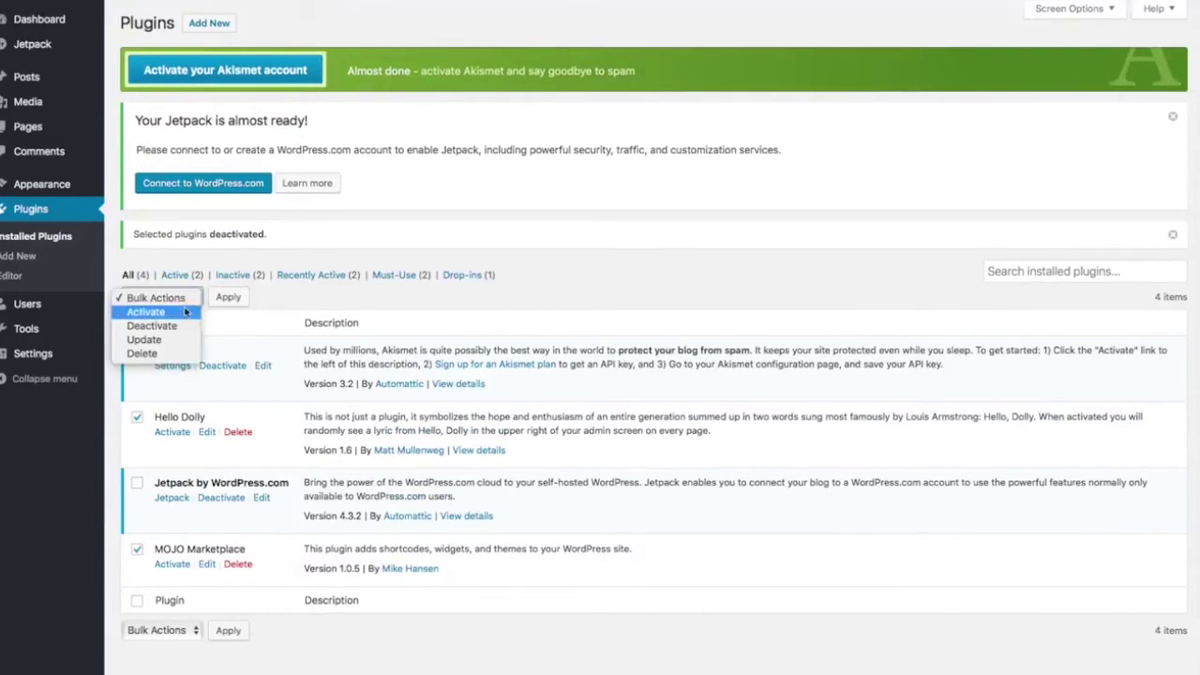
click(161, 353)
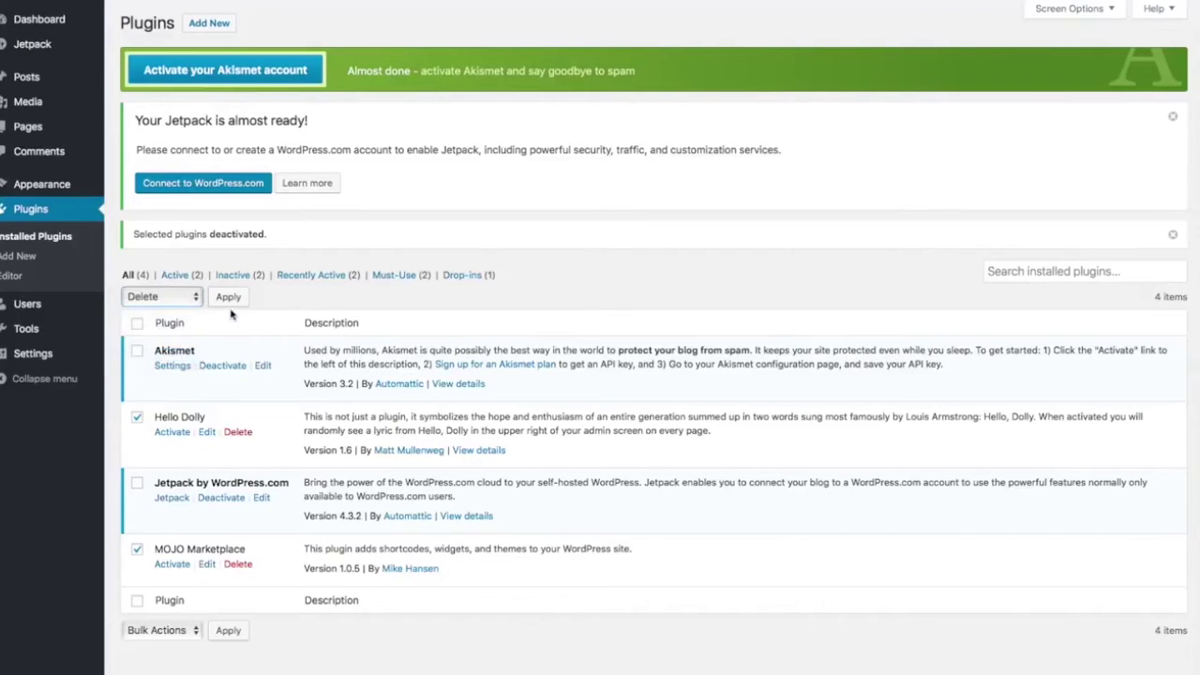
click(228, 296)
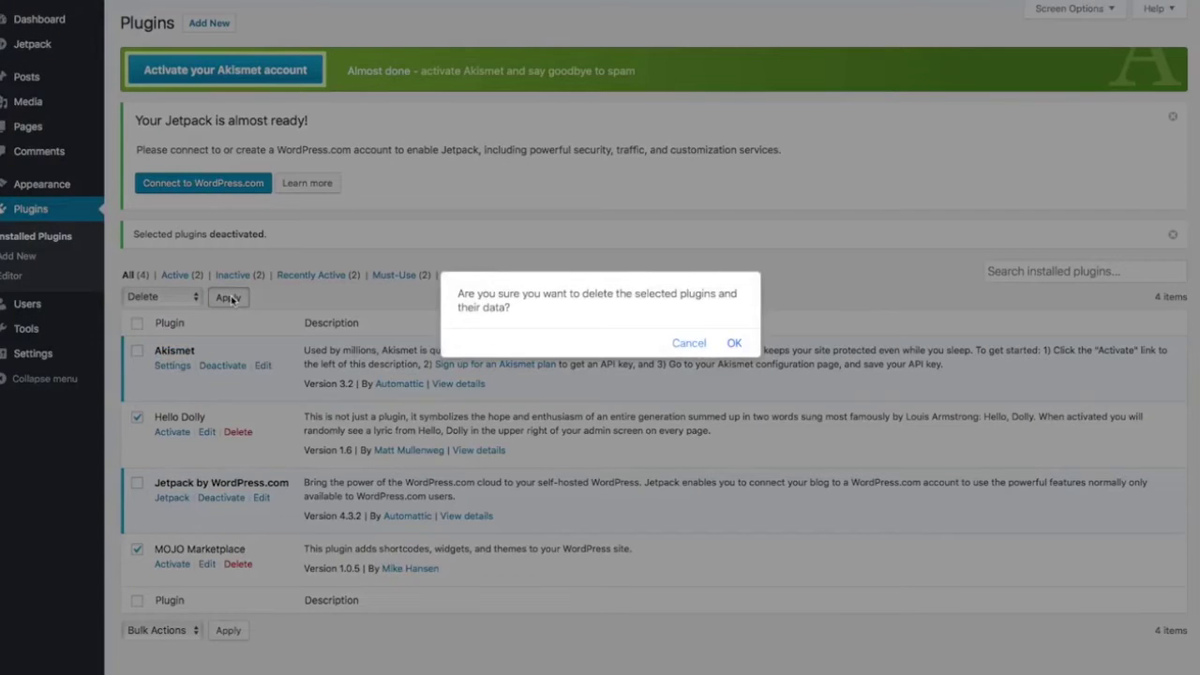
click(734, 342)
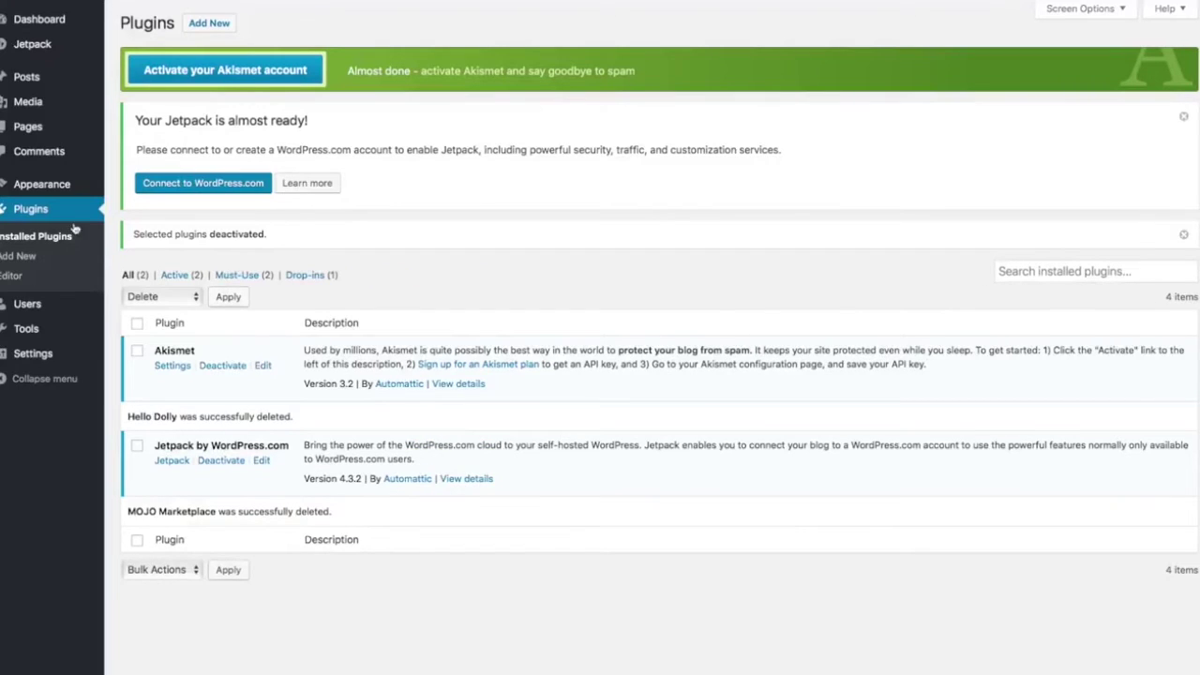
Replace the General Settings tagline with 'Best Surfboard Shop in Surf Town' and save
click(38, 358)
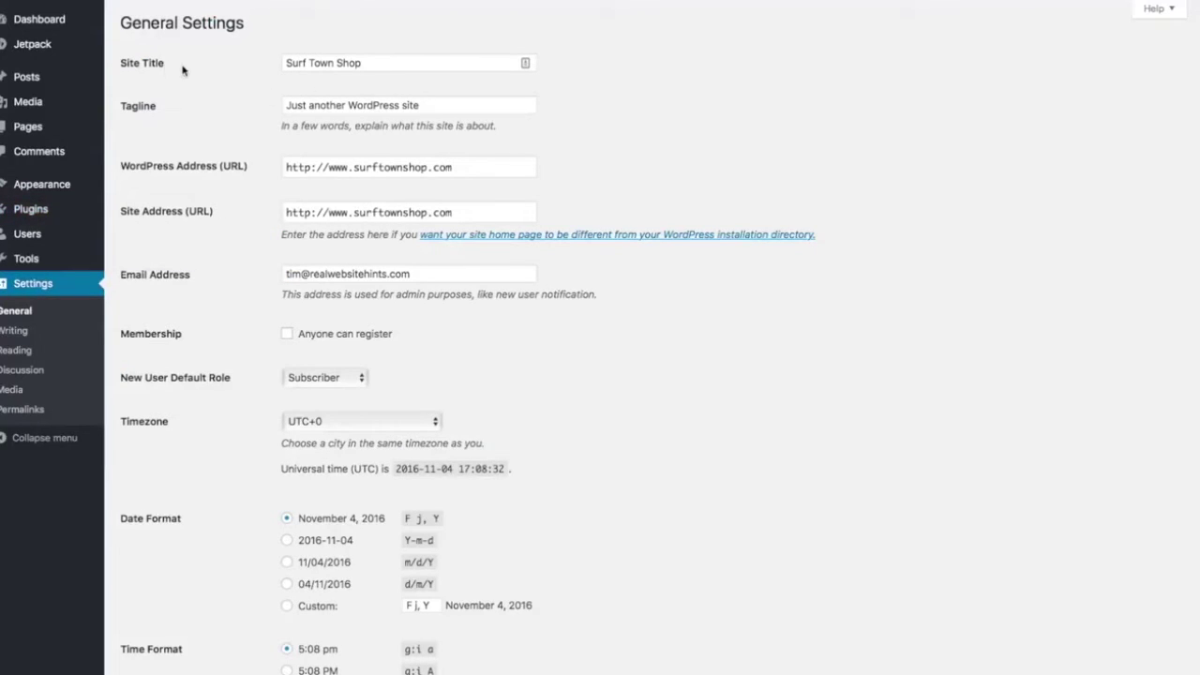
double_click(439, 104)
triple_click(439, 104)
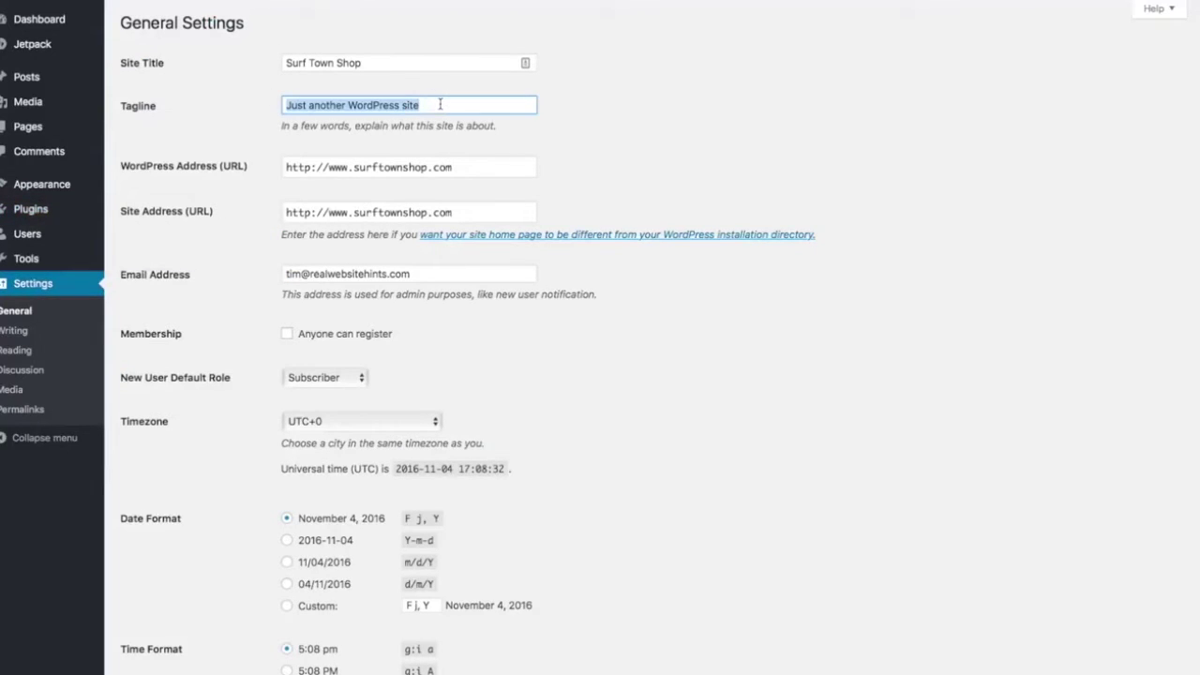
key(BackSpace)
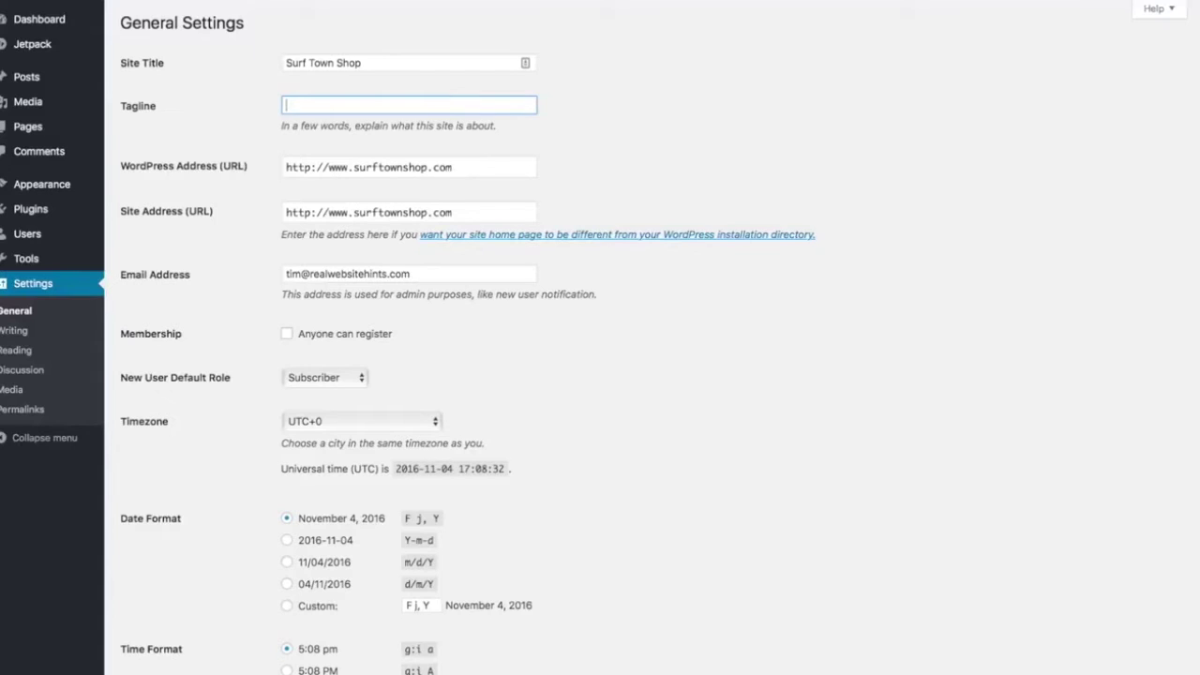
text(Best Surfboard Shop in Surf Town)
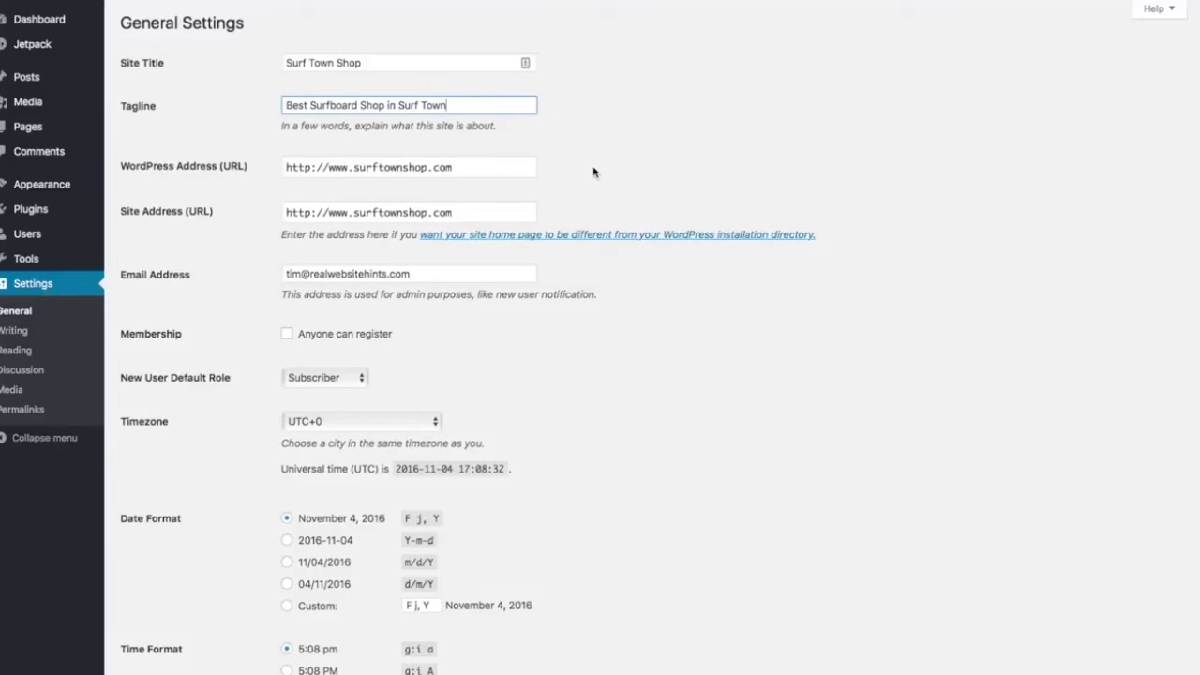
scroll(608, 198, down, 5)
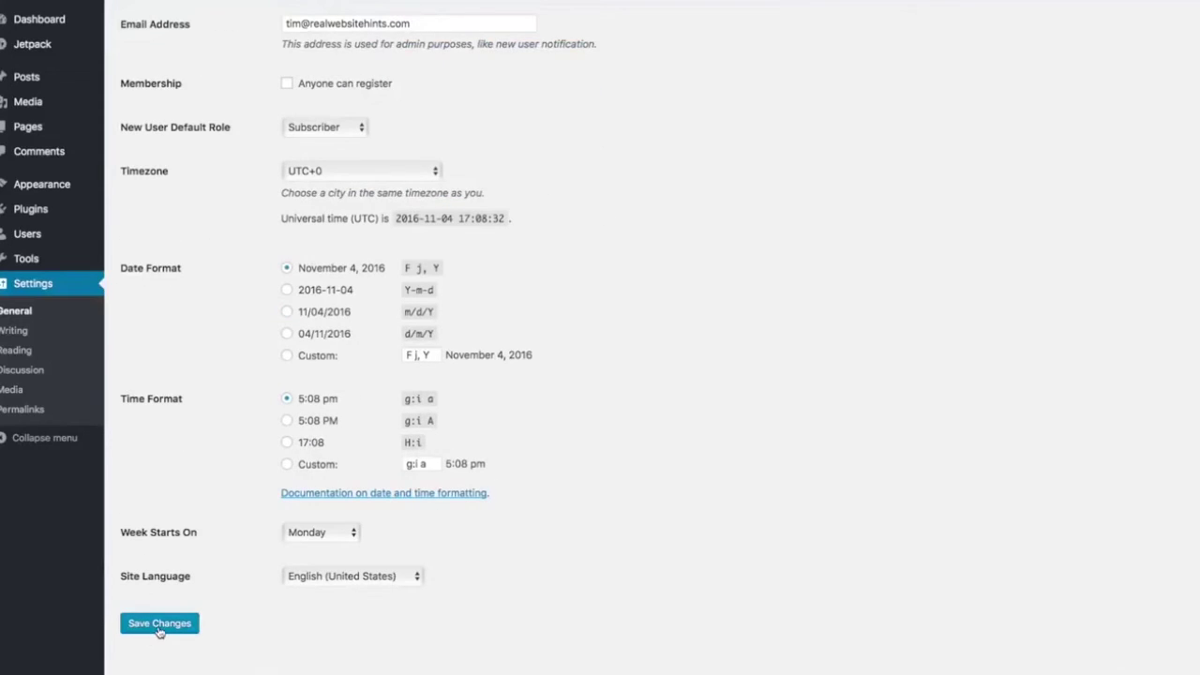
click(161, 631)
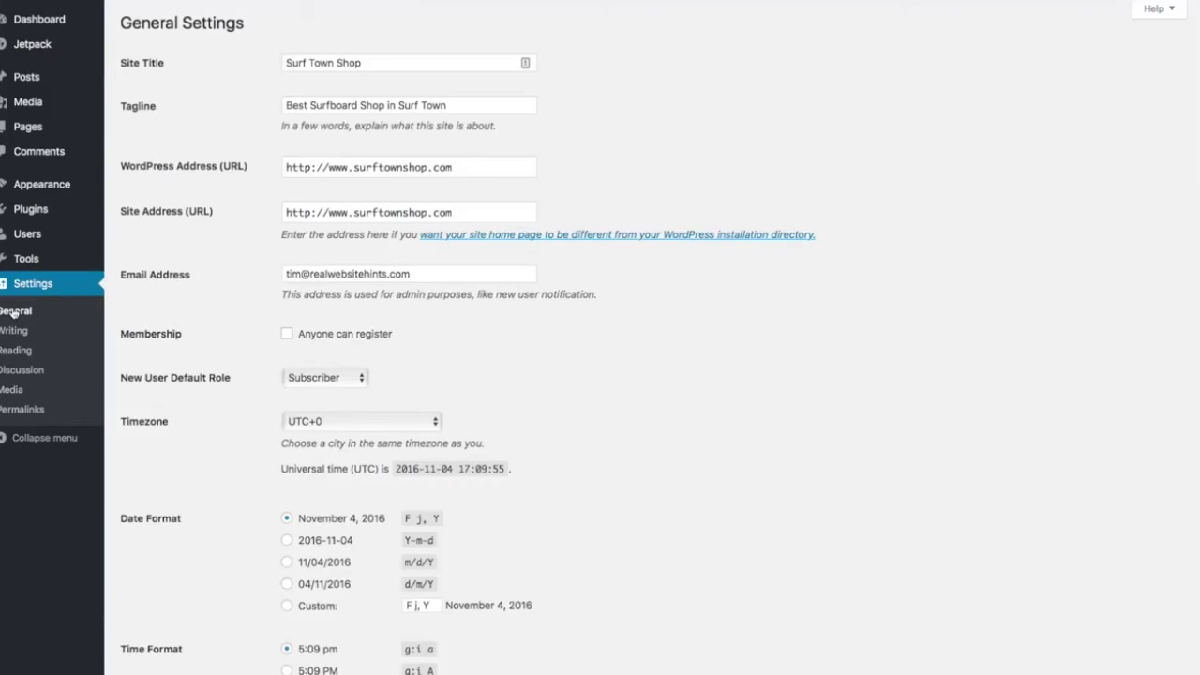
Choose the Post name permalink structure (/%postname%/) and save it
click(21, 410)
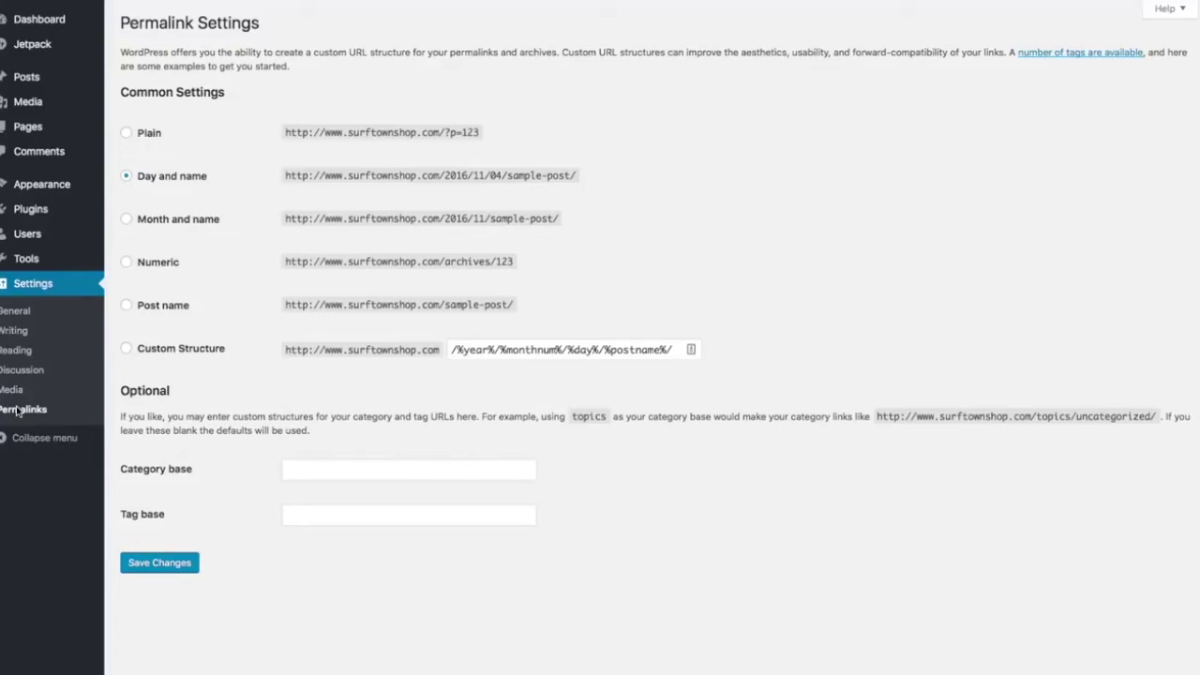
click(127, 306)
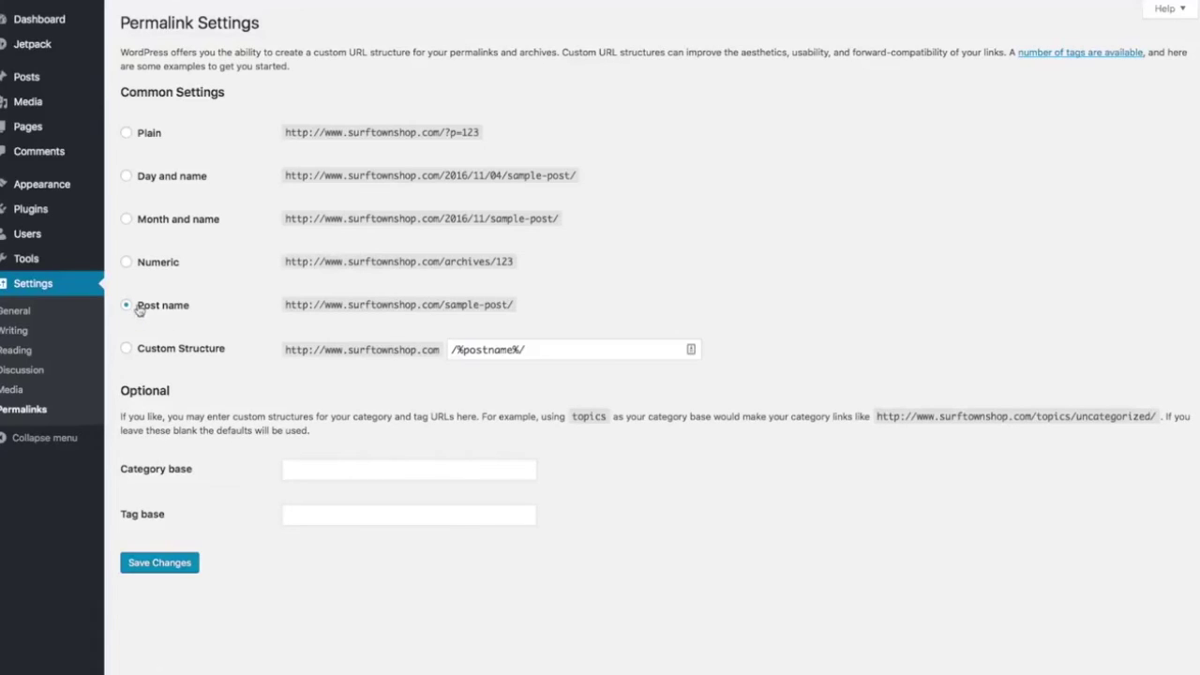
click(173, 572)
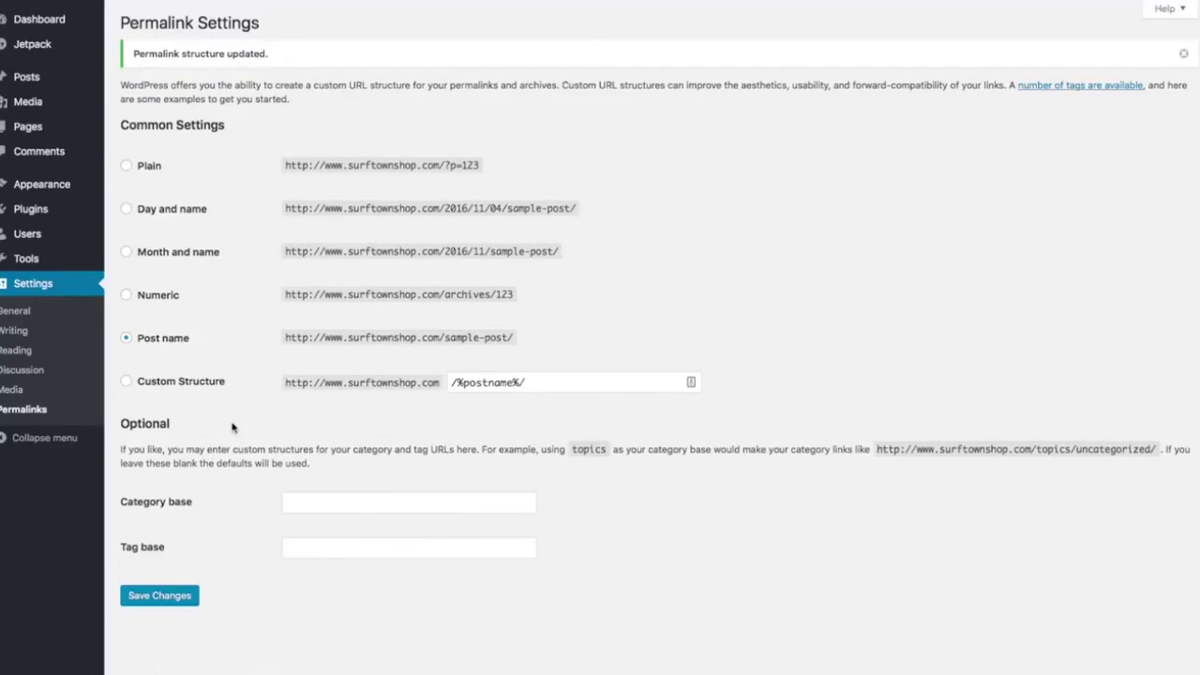